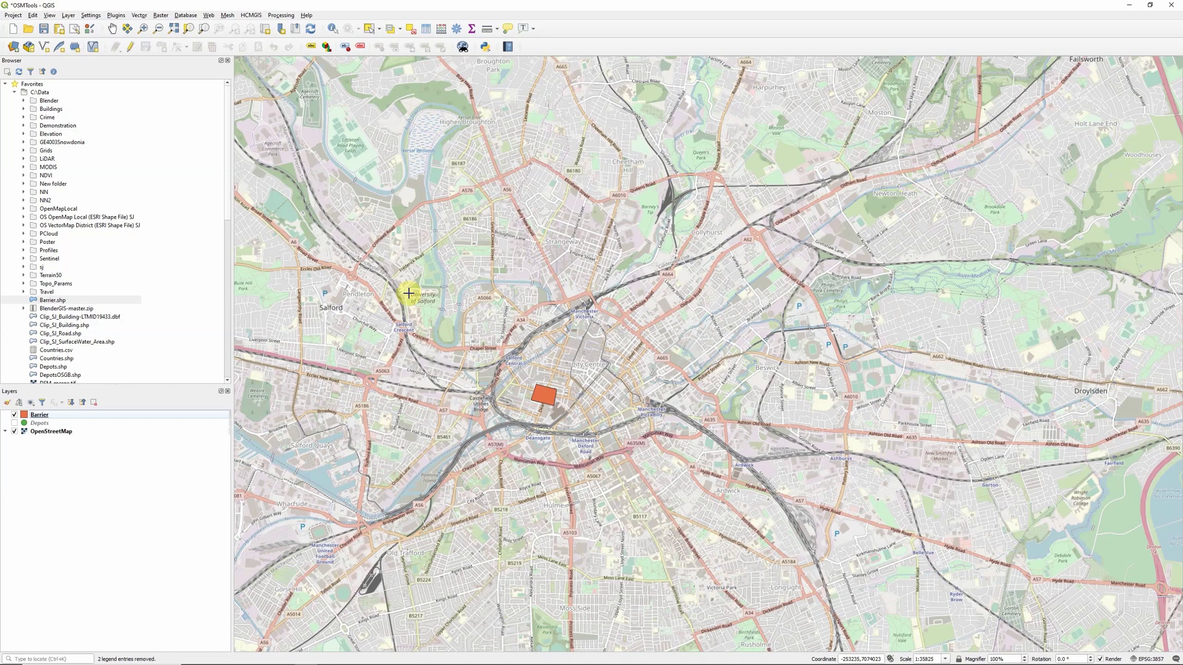
- Turn on the Depots layer and shift the map so its depot points are in view
scroll(79, 320, "down", 14)
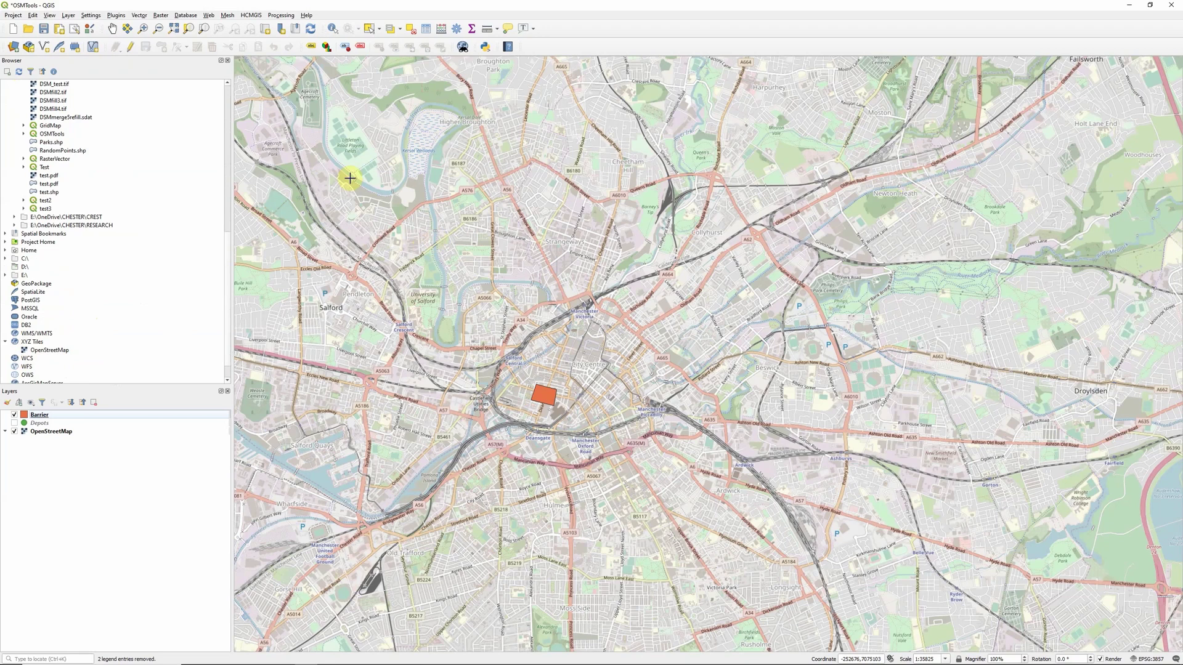
left_click(14, 424)
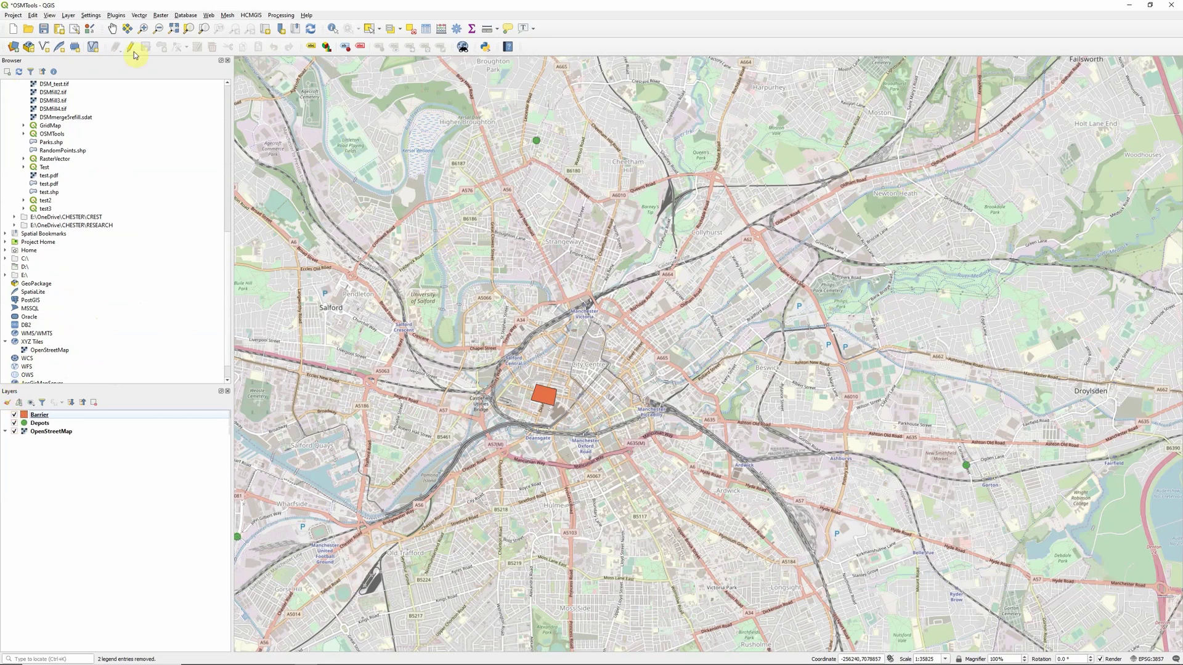
left_click(111, 28)
left_click_drag(382, 304, 417, 296)
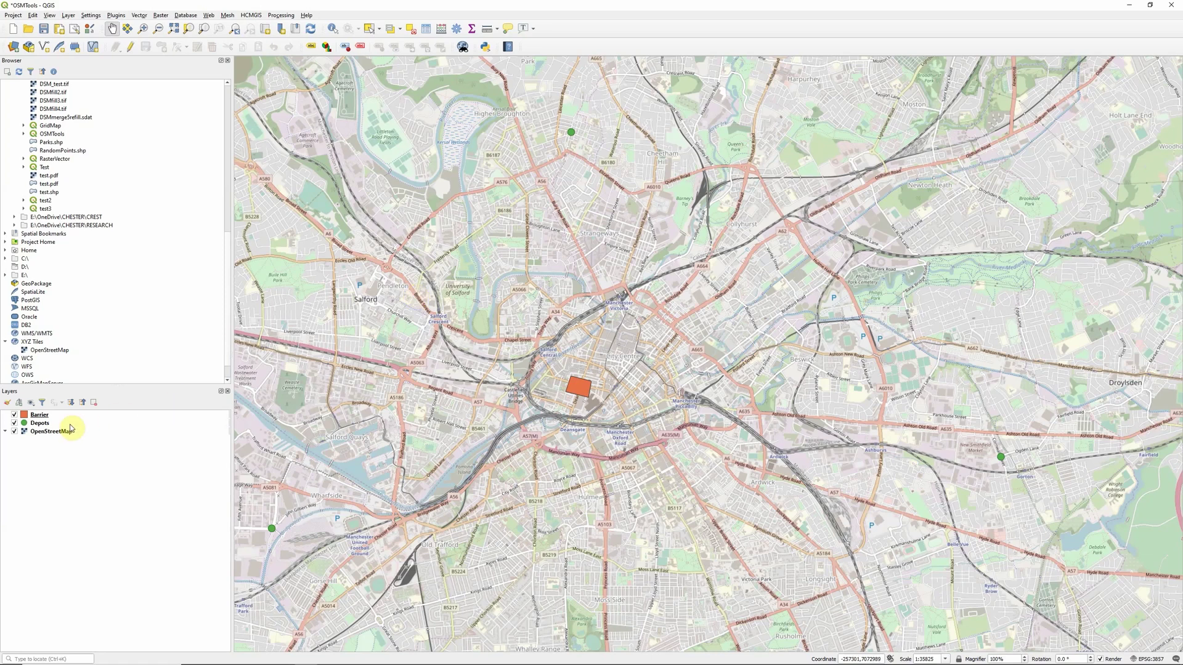
left_click(14, 424)
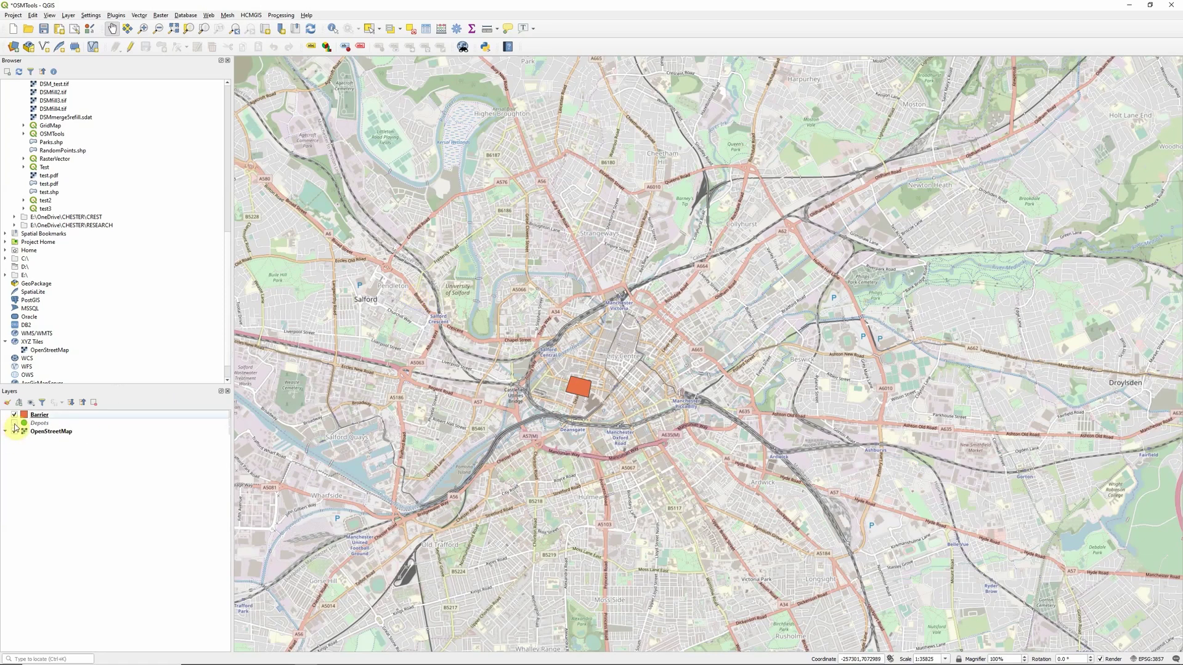
double_click(25, 414)
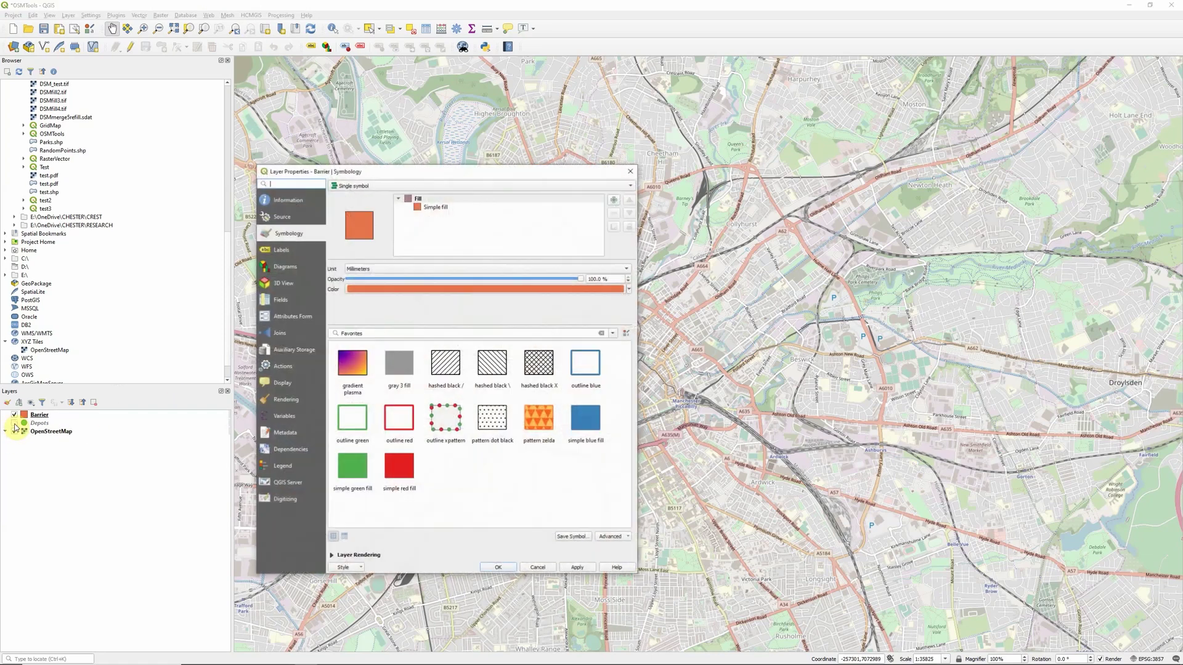
left_click(638, 165)
left_click(15, 423)
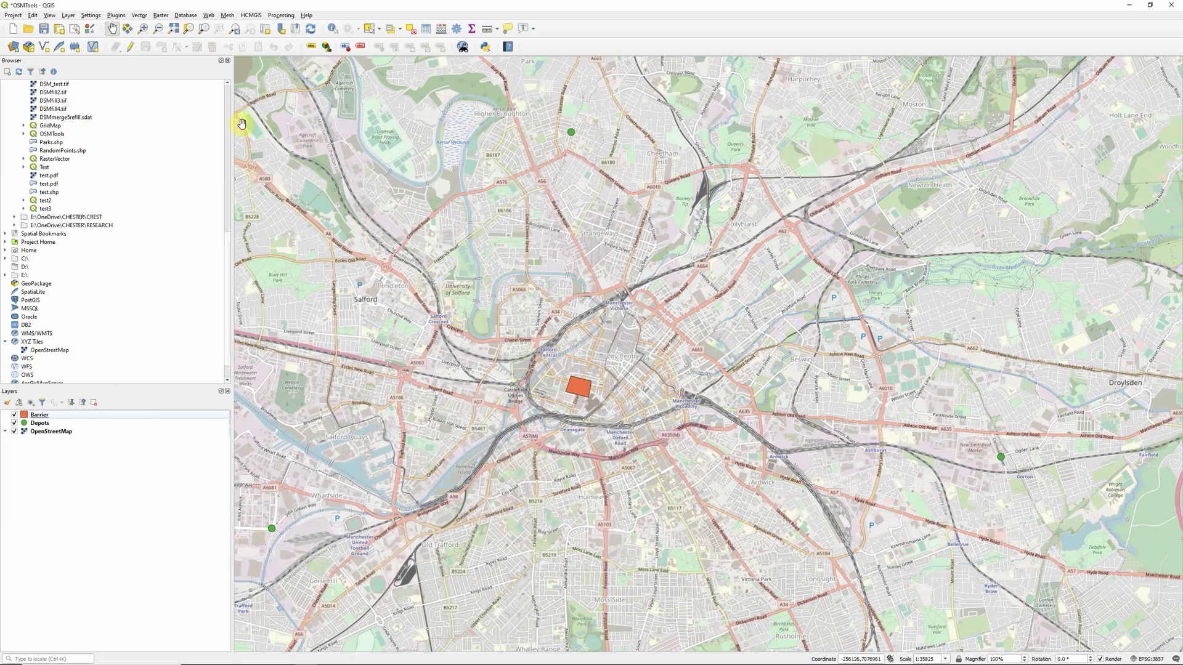
- Find the ORS Tools plugin among all available plugins by searching for "ors" and install it
left_click(116, 15)
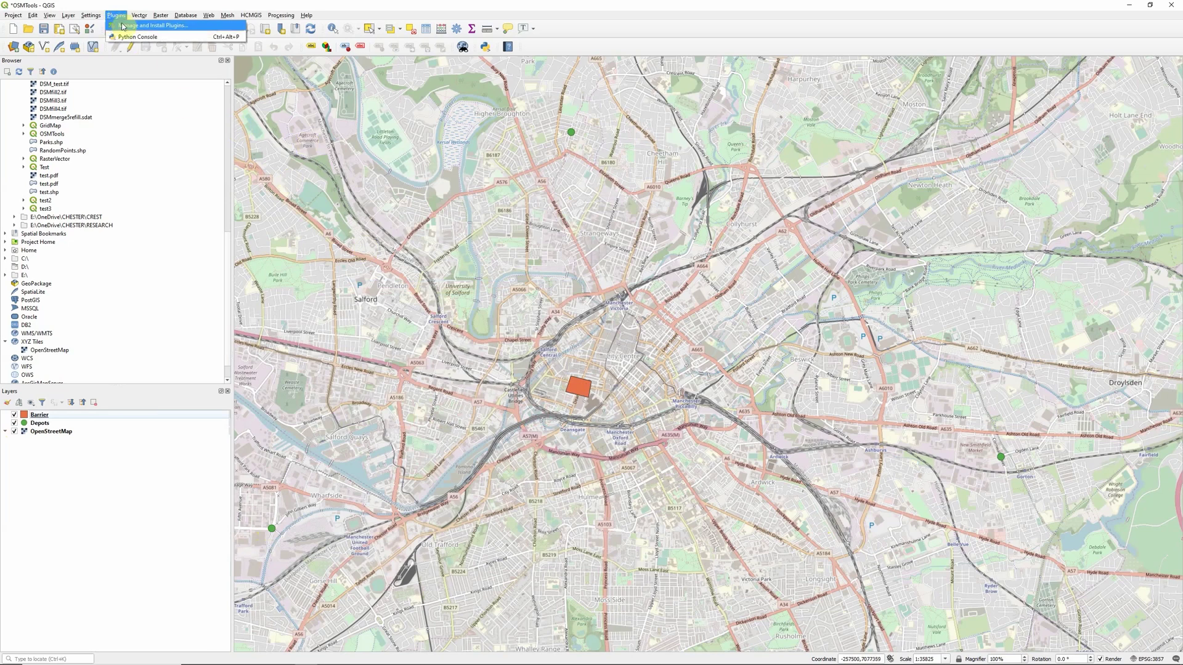
left_click(125, 27)
left_click(258, 161)
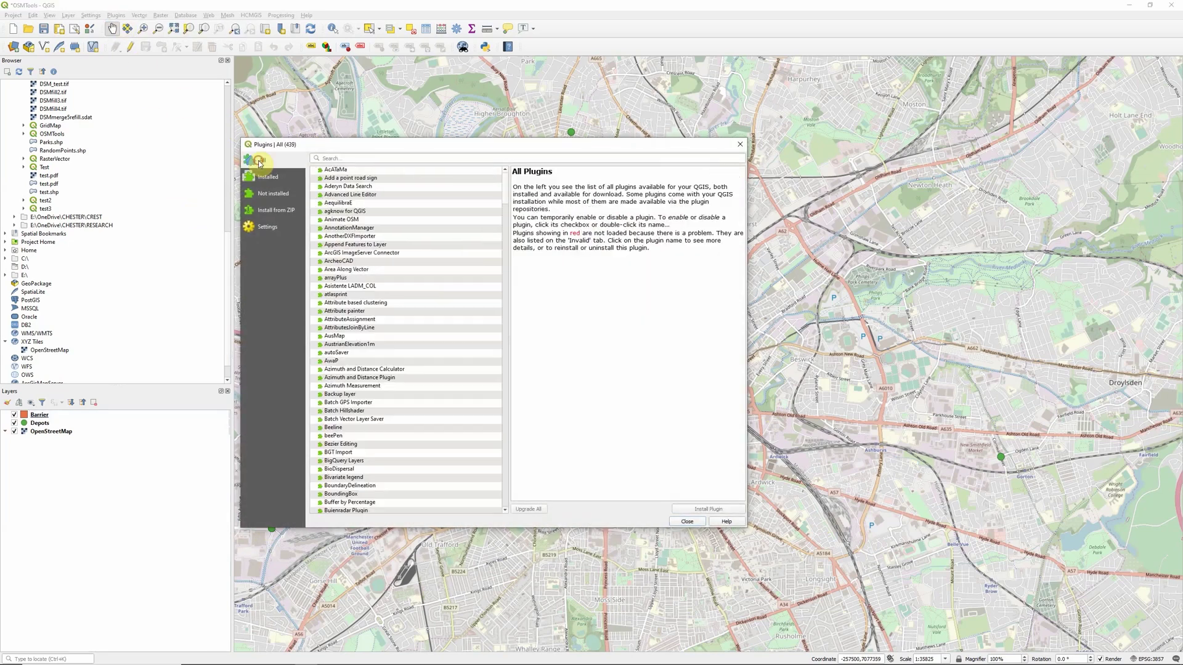
left_click(325, 159)
type("ors")
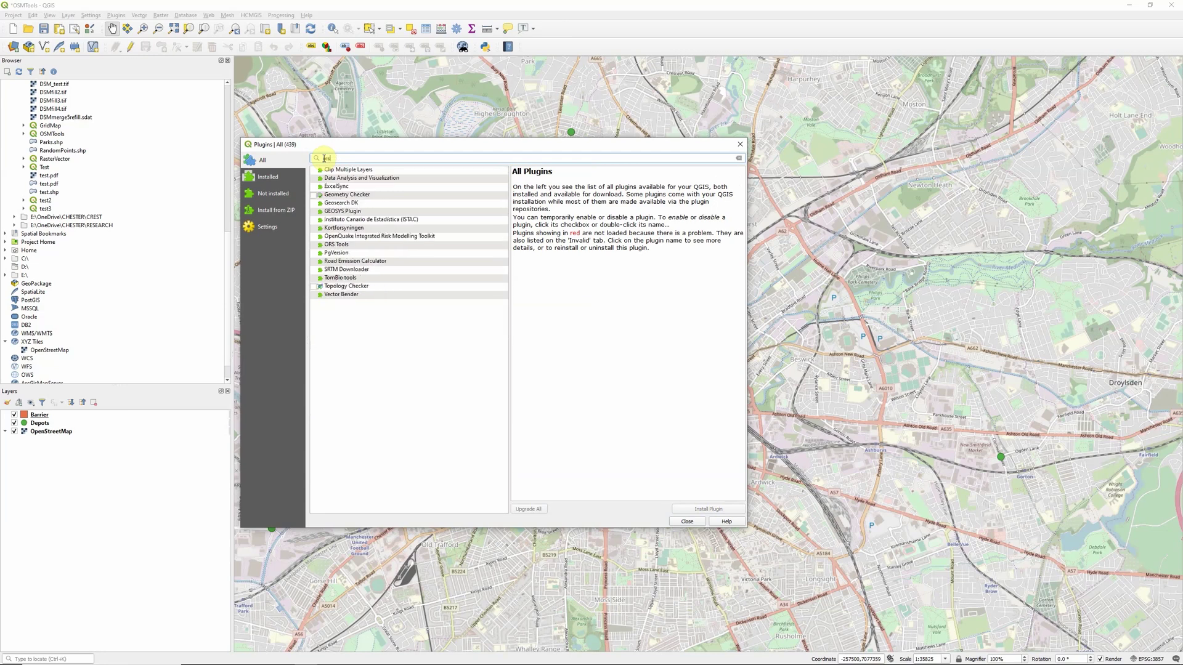
left_click(334, 246)
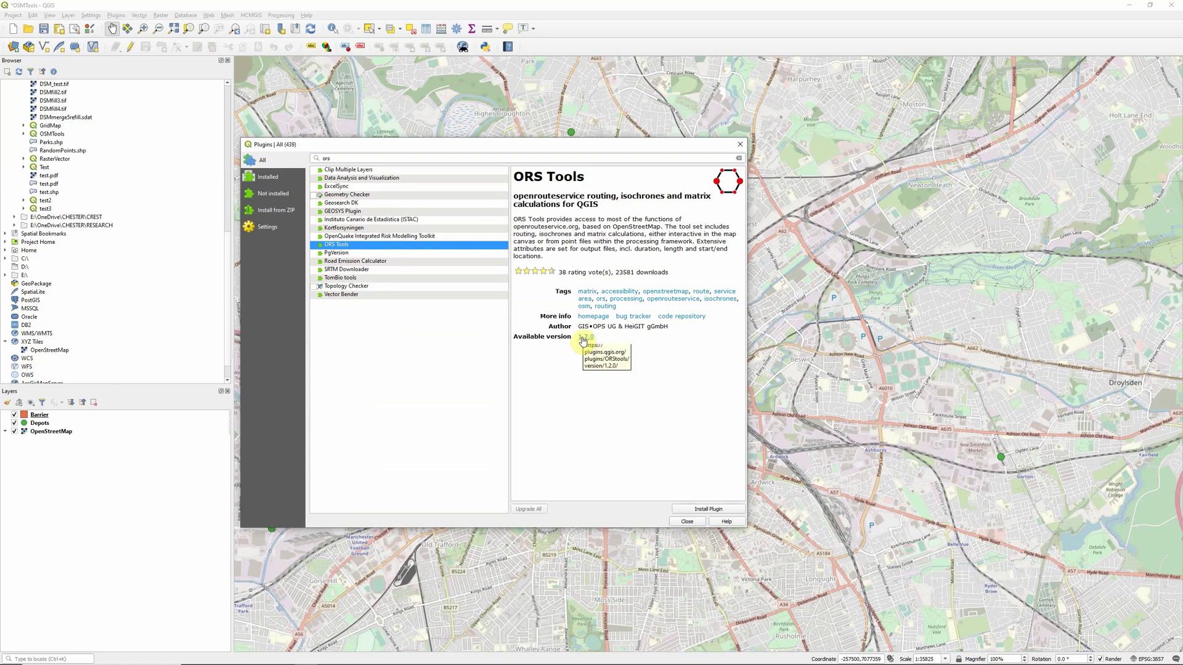
left_click(682, 510)
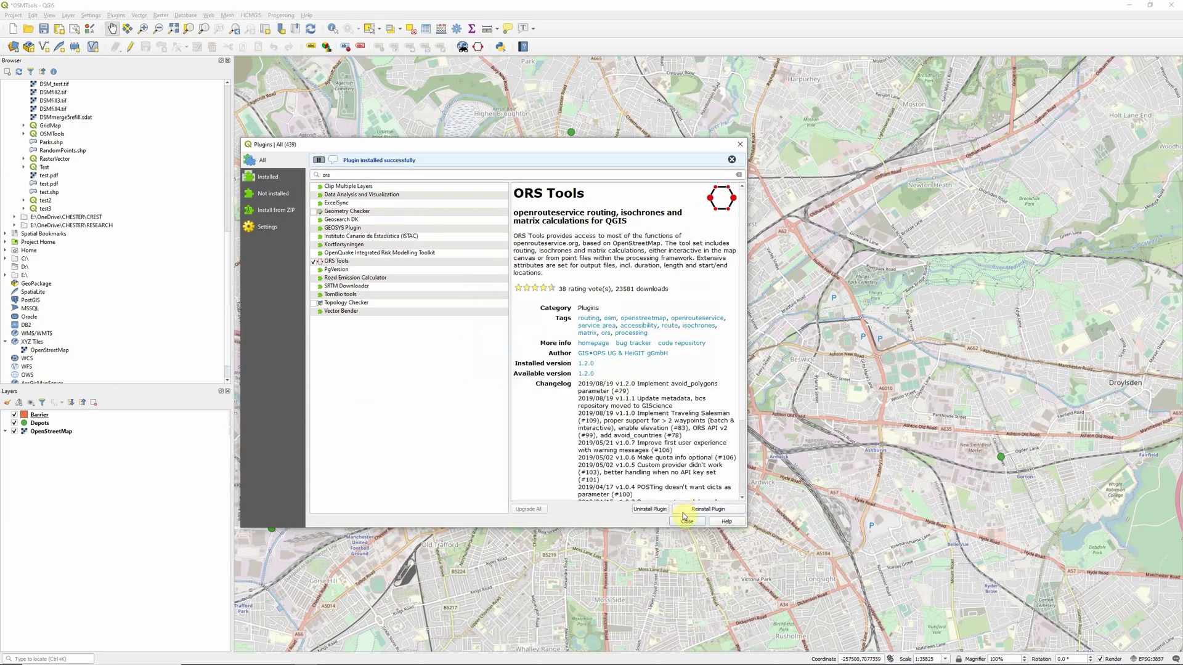
left_click(686, 522)
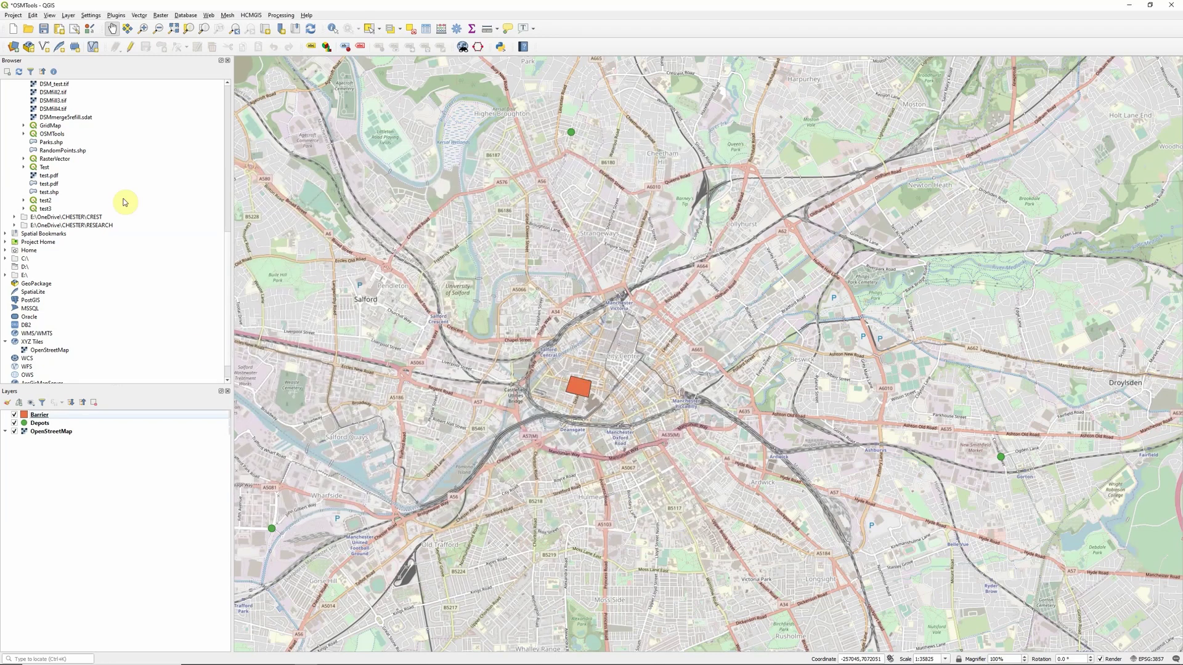
- Launch ORS Tools and open the openrouteservice account sign-up page from its resources
left_click(208, 15)
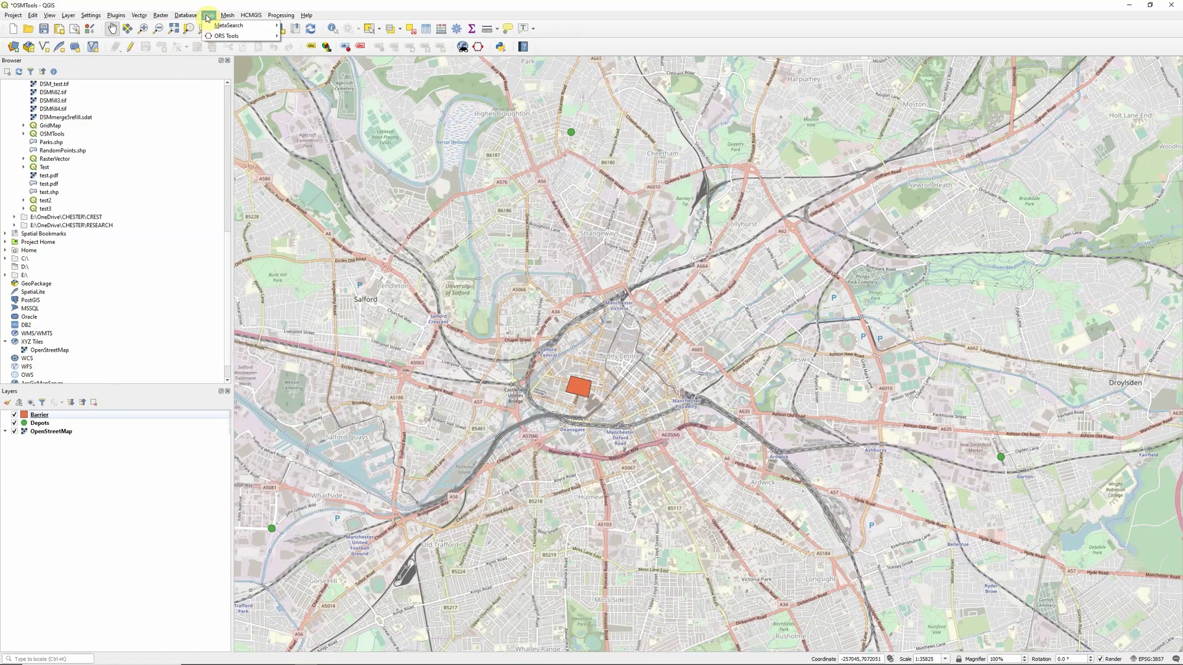
mouse_move(216, 36)
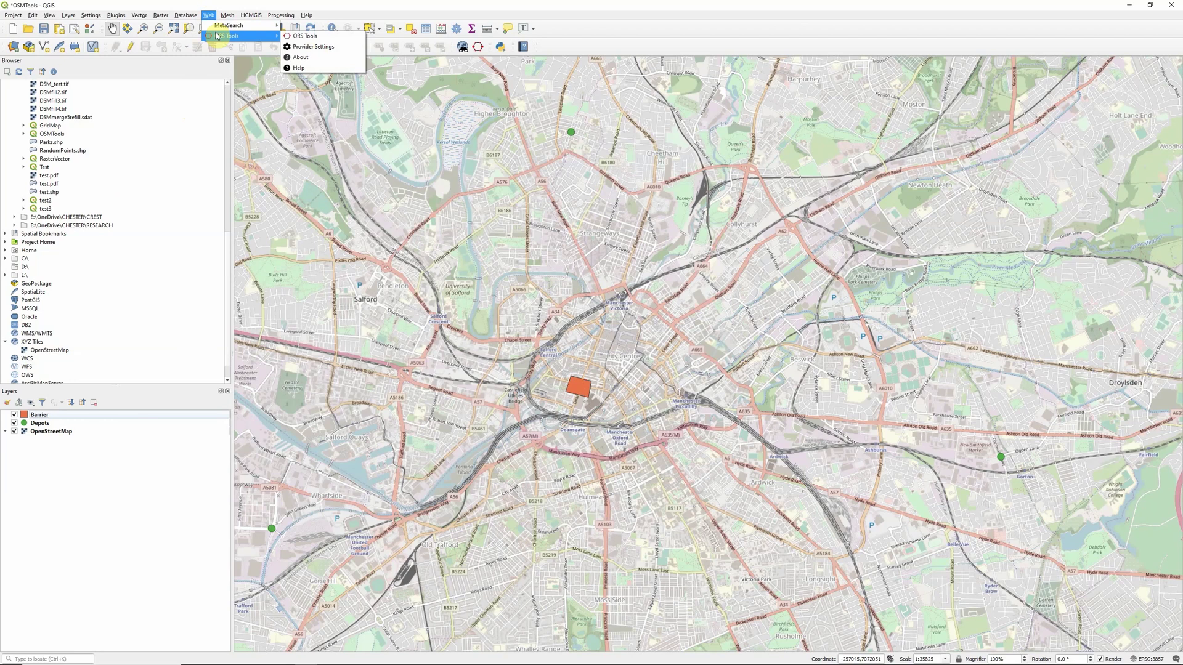
left_click(312, 37)
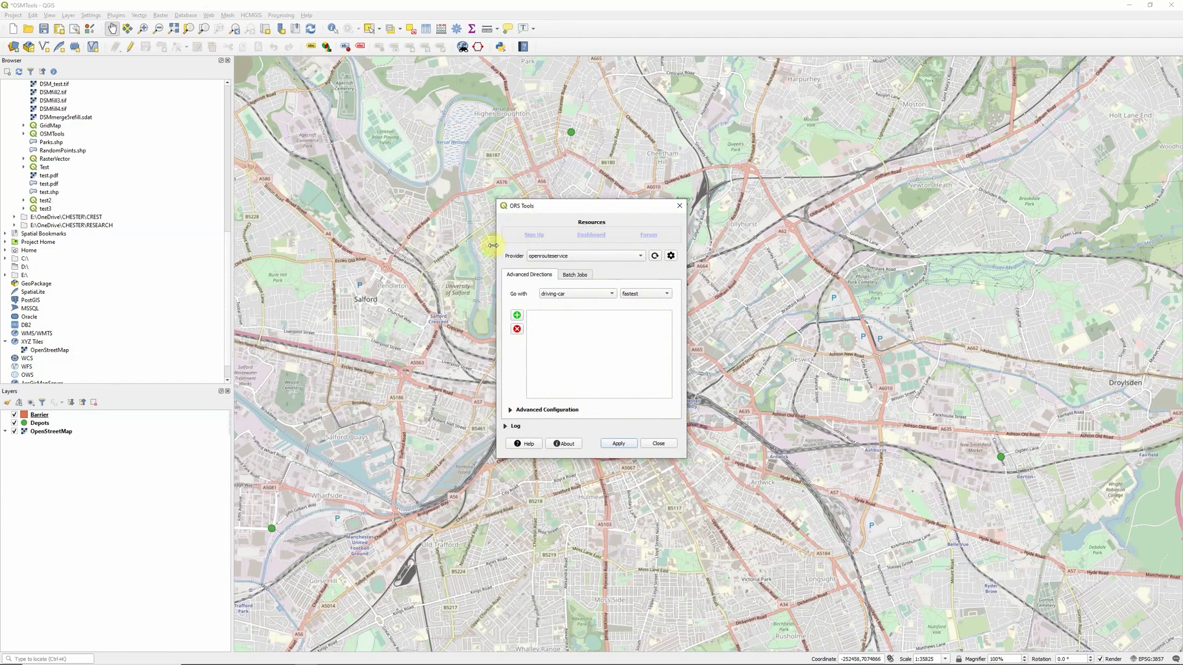
left_click(535, 237)
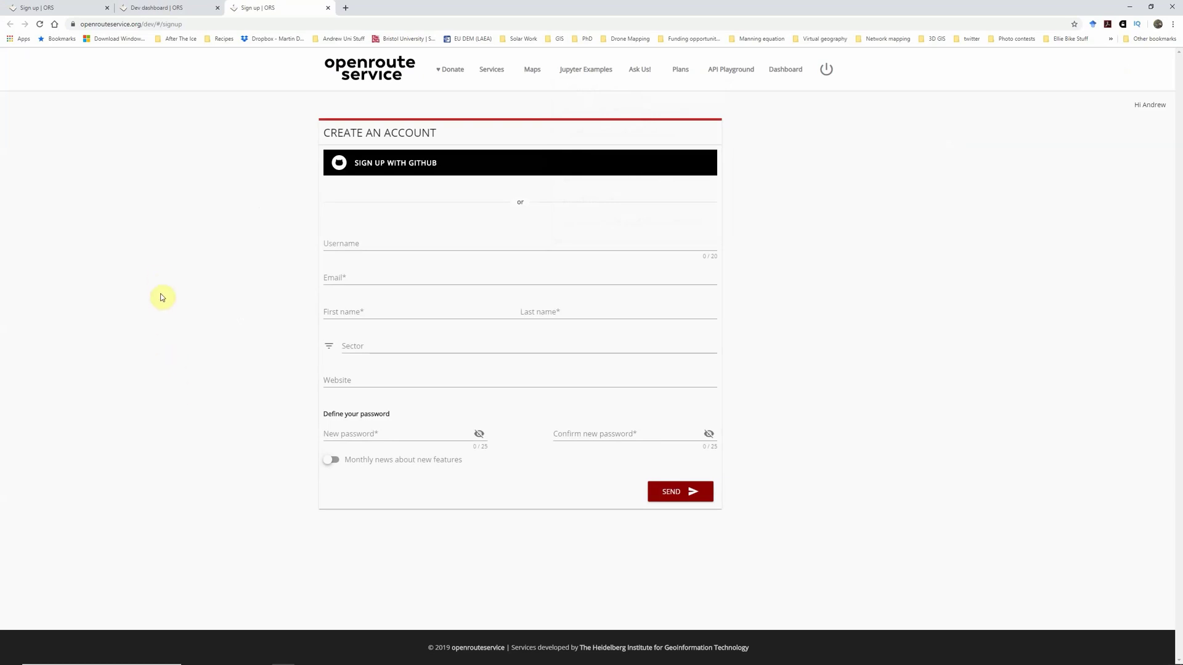
- Go to the openrouteservice dev dashboard, dismiss the token quota details and choose Free as the requested token's type
left_click(165, 7)
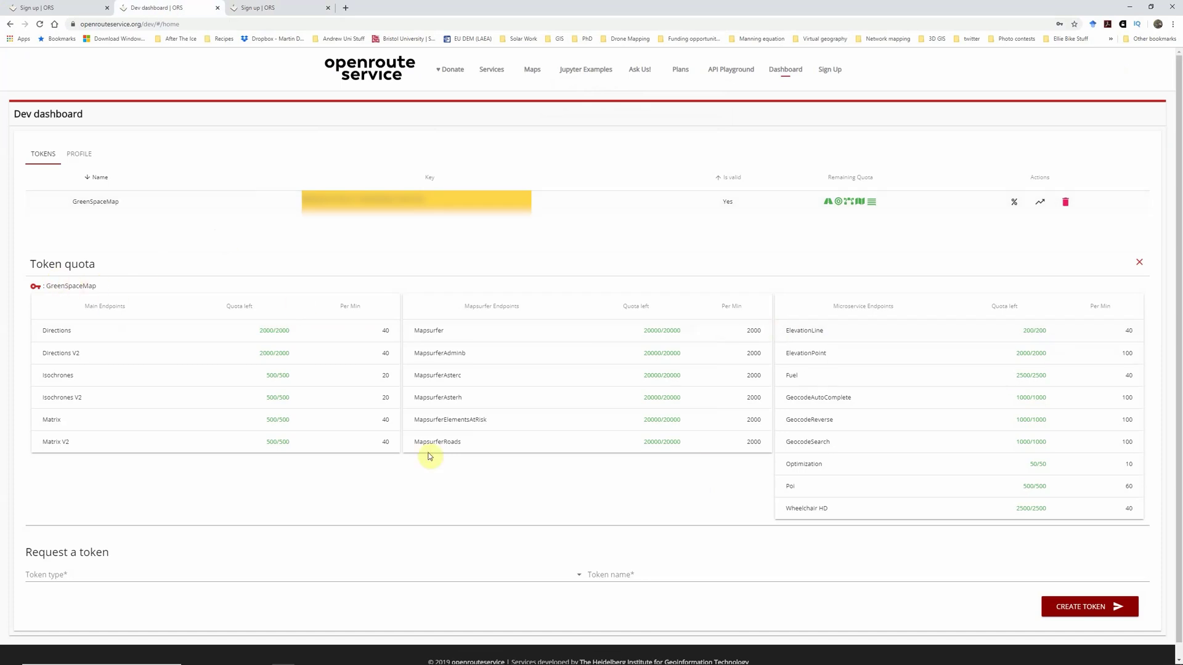
left_click(1140, 263)
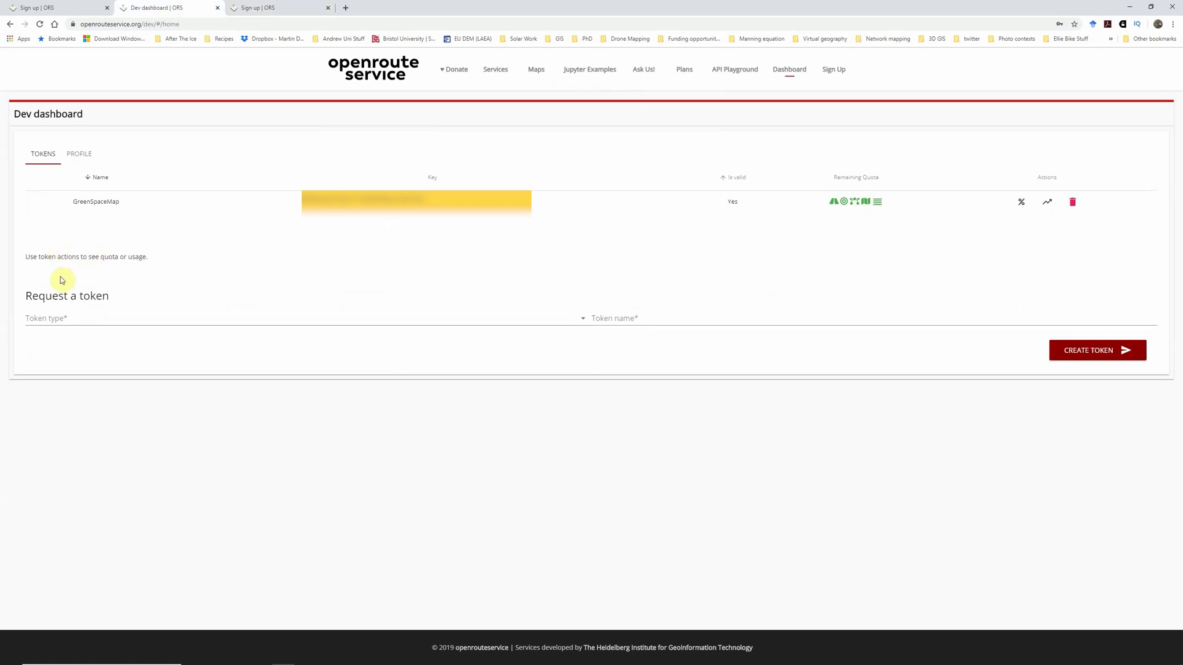
left_click(52, 323)
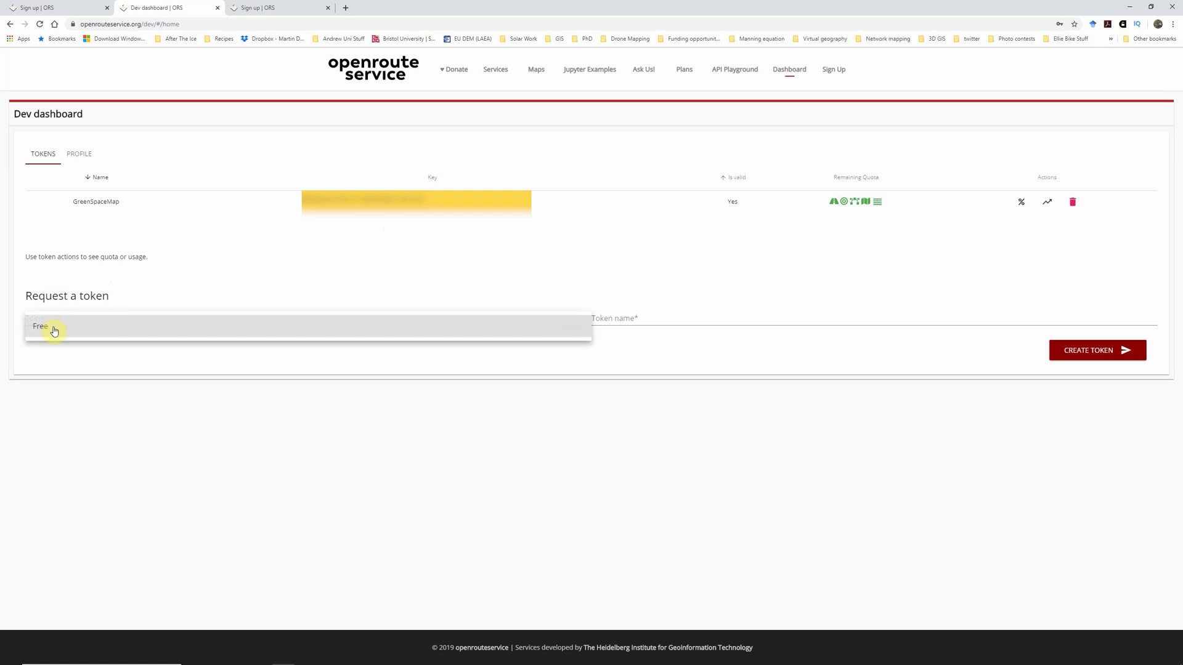
left_click(54, 331)
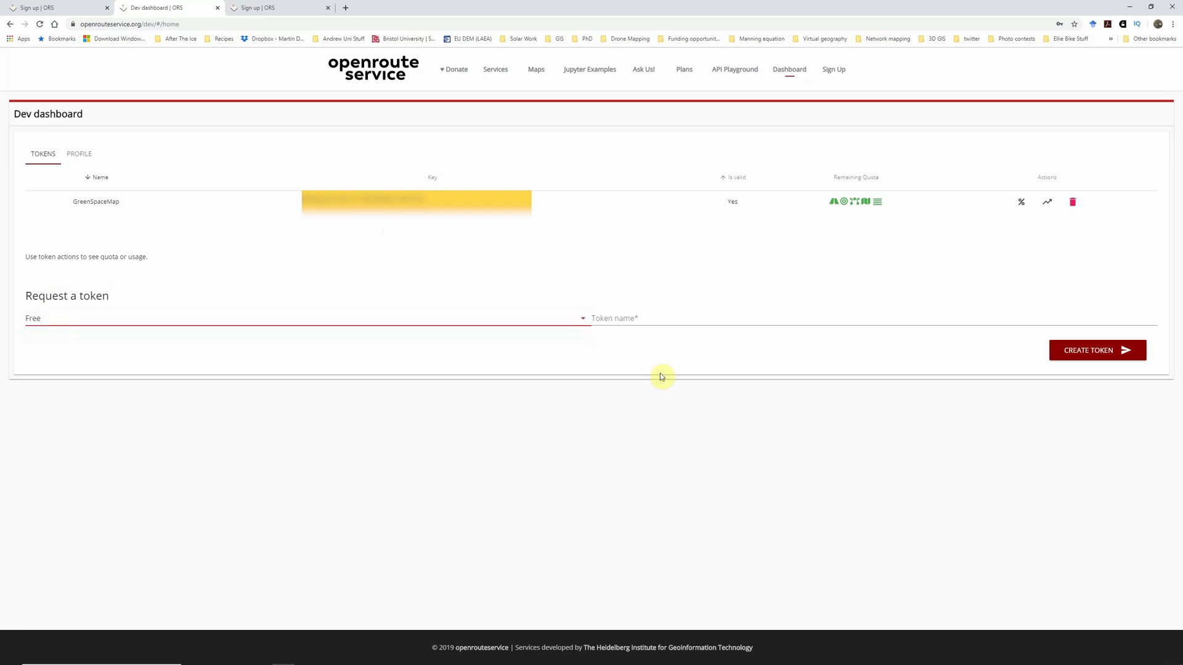
left_click(660, 321)
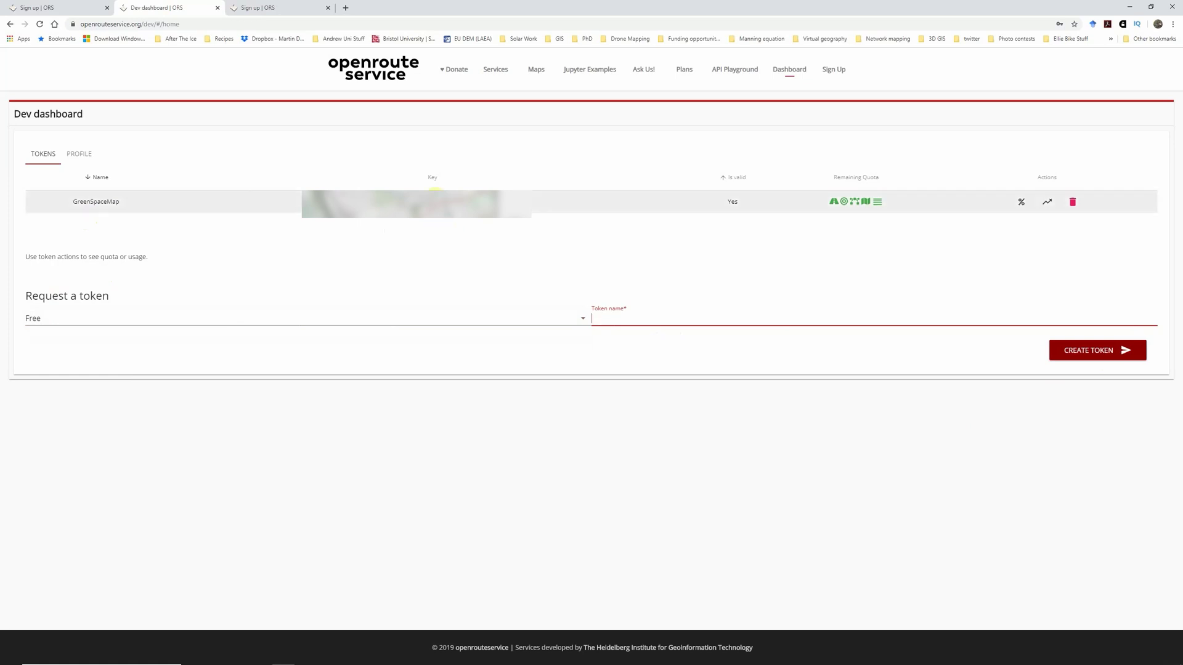
- Copy the GreenSpaceMap token's API key, return to QGIS and save it in the openrouteservice provider settings of ORS Tools
left_click(455, 206)
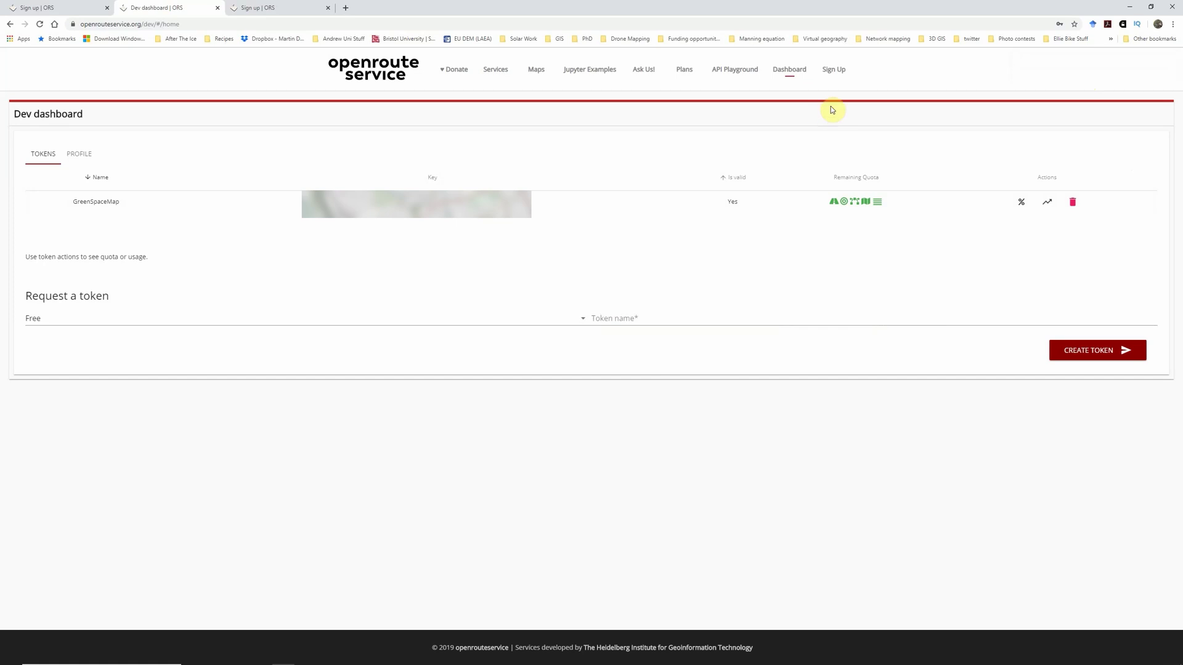
left_click(1129, 7)
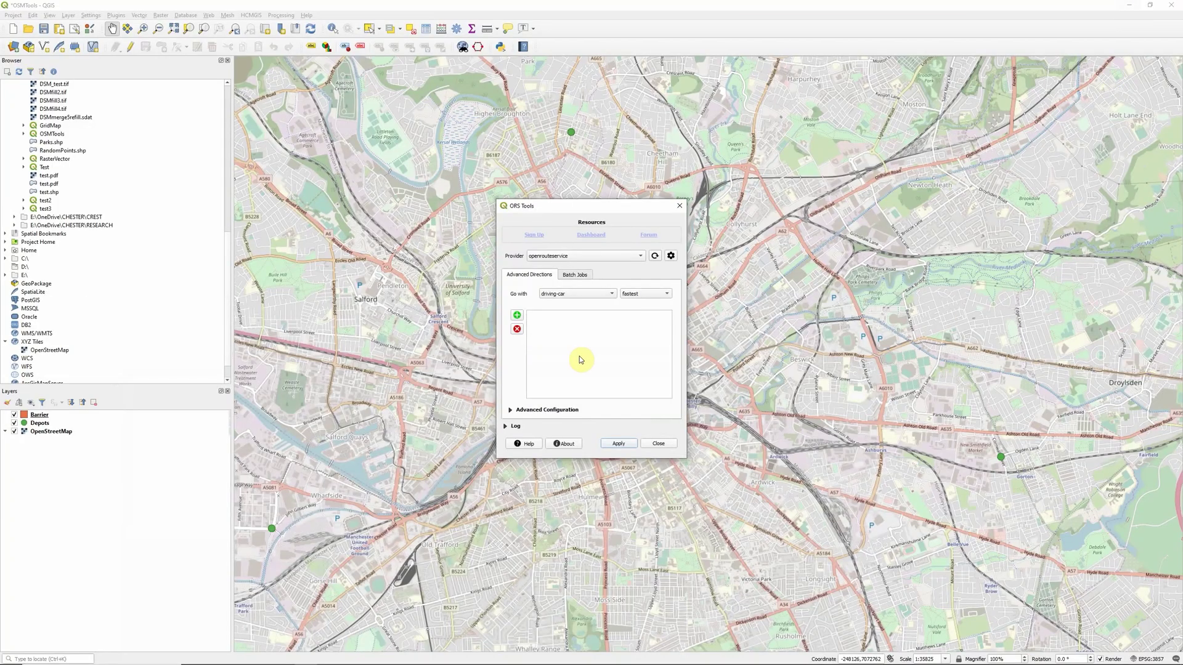
left_click(671, 257)
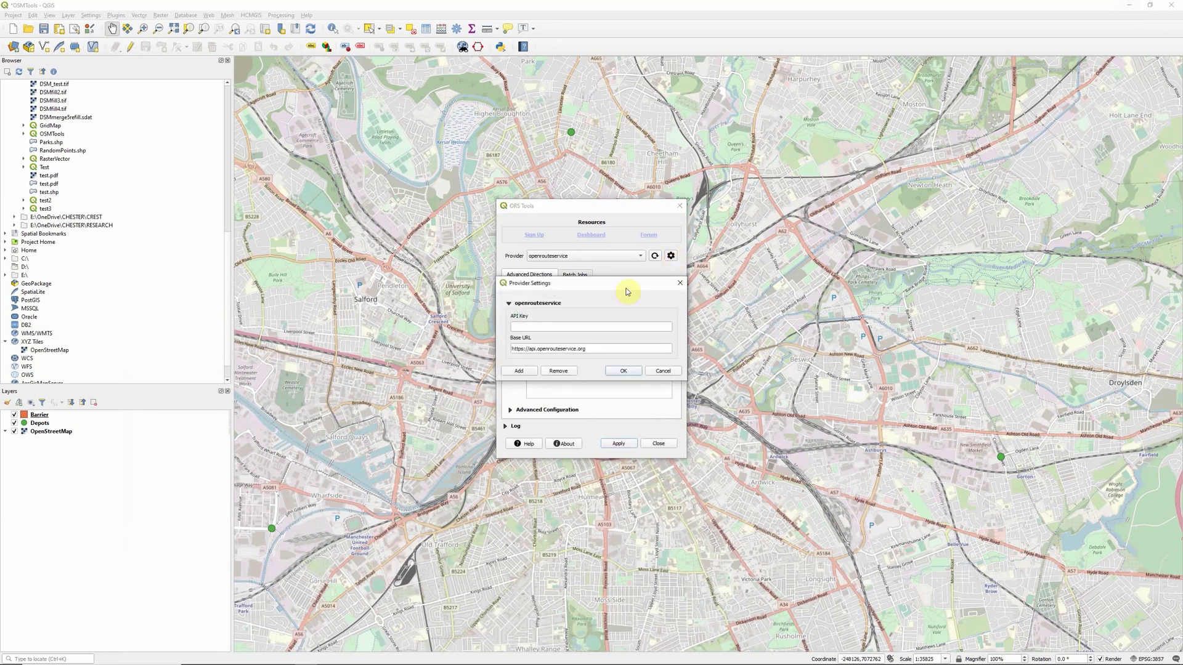
left_click(556, 328)
key("ctrl+v")
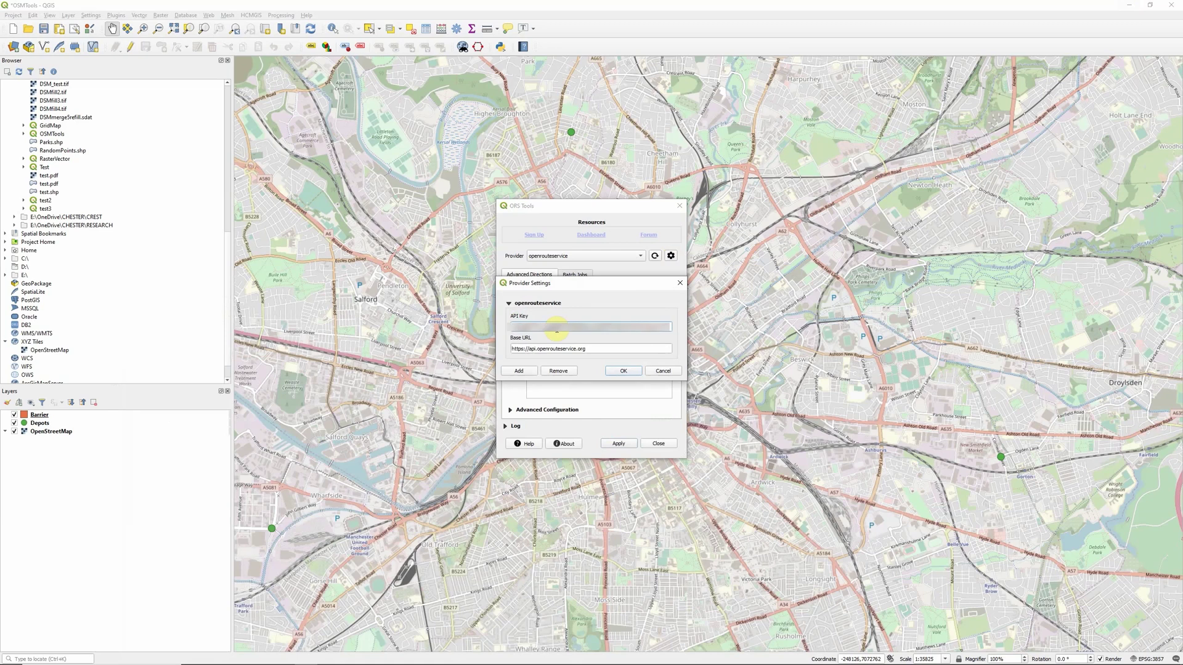
left_click(623, 372)
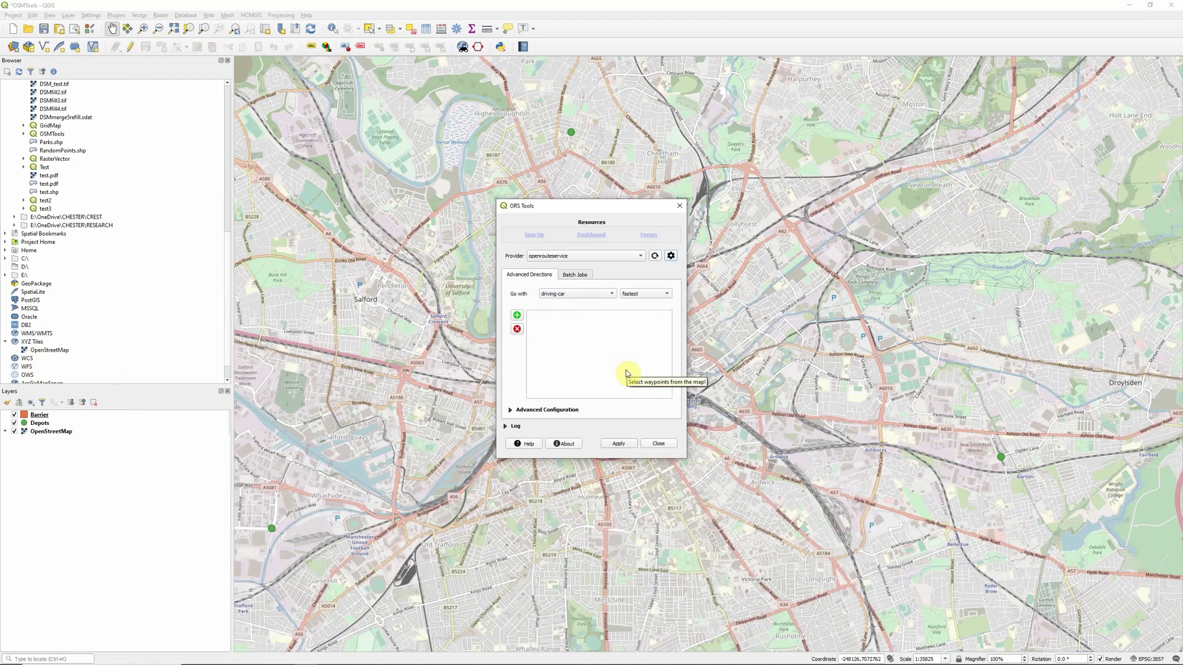
- Hide the Barrier layer and place four route waypoints running from Deansgate north through the city centre and across the river
left_click(13, 415)
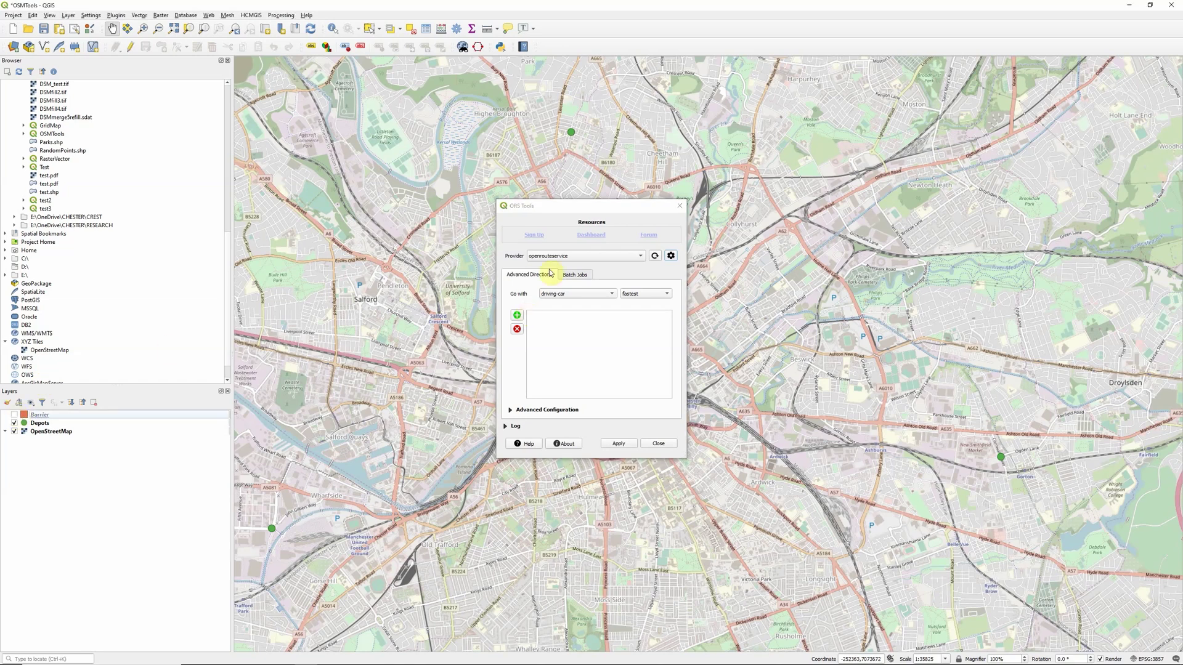
left_click_drag(592, 206, 934, 233)
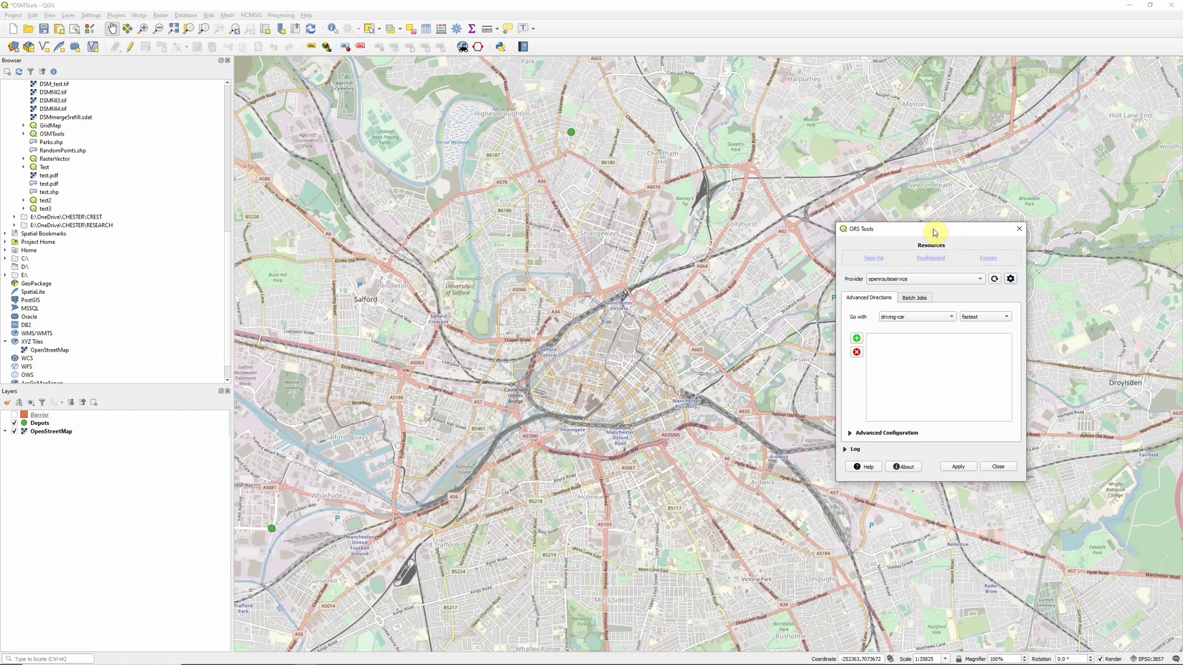
left_click(856, 339)
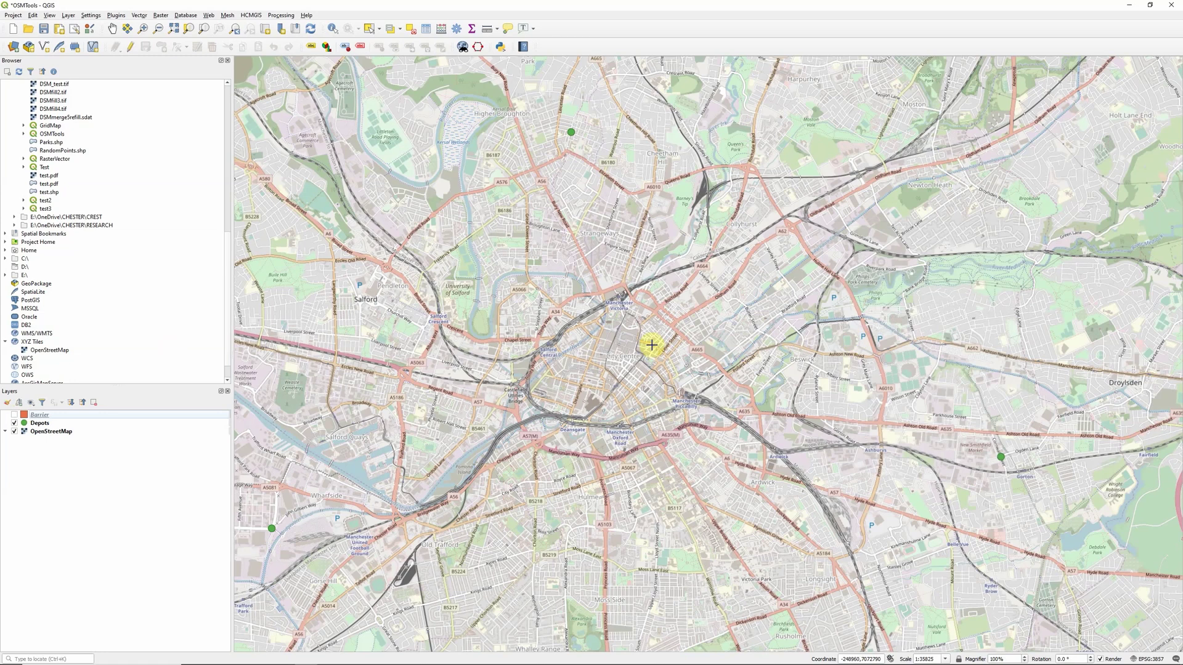
left_click(571, 412)
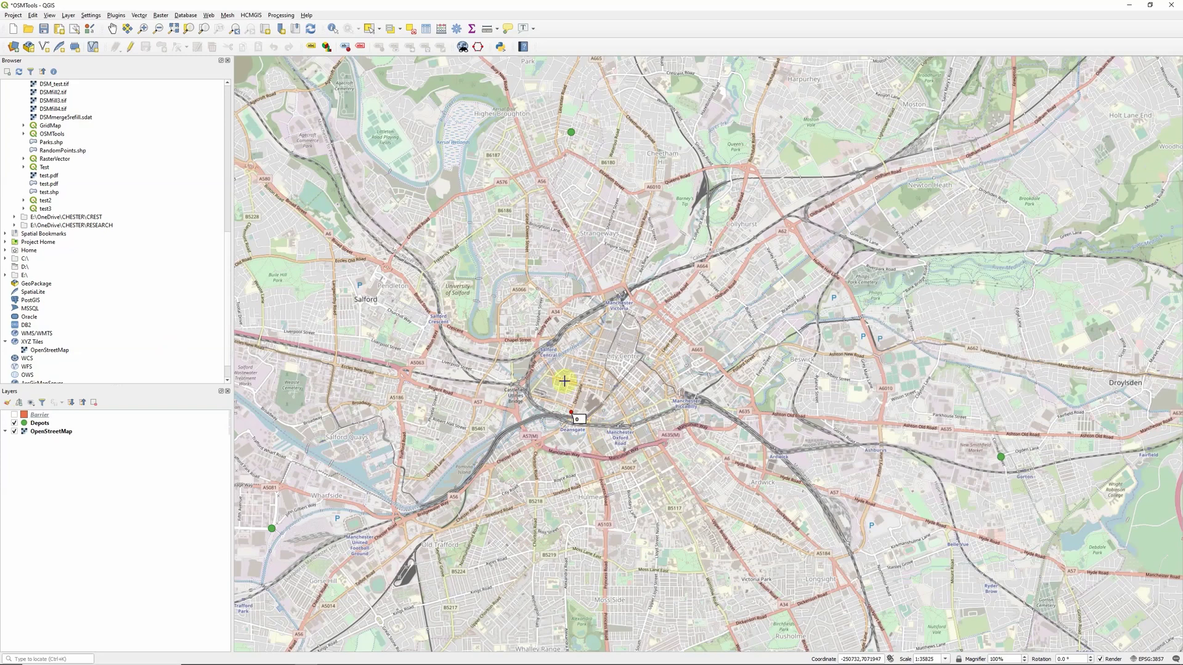
left_click(602, 328)
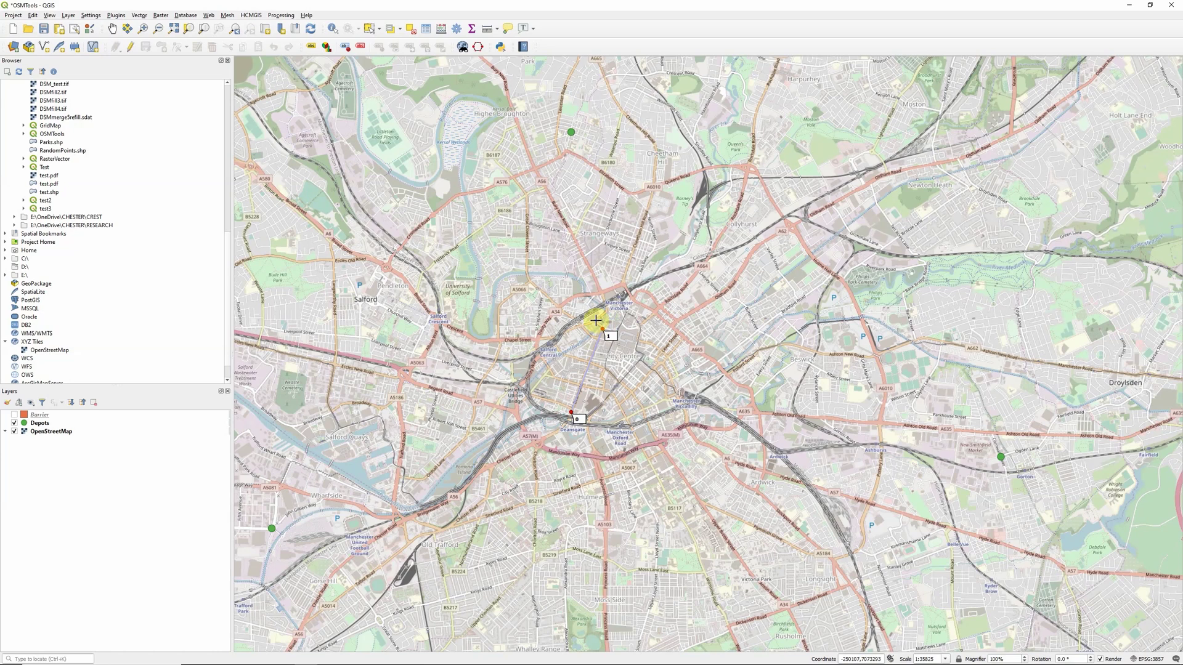
left_click(529, 283)
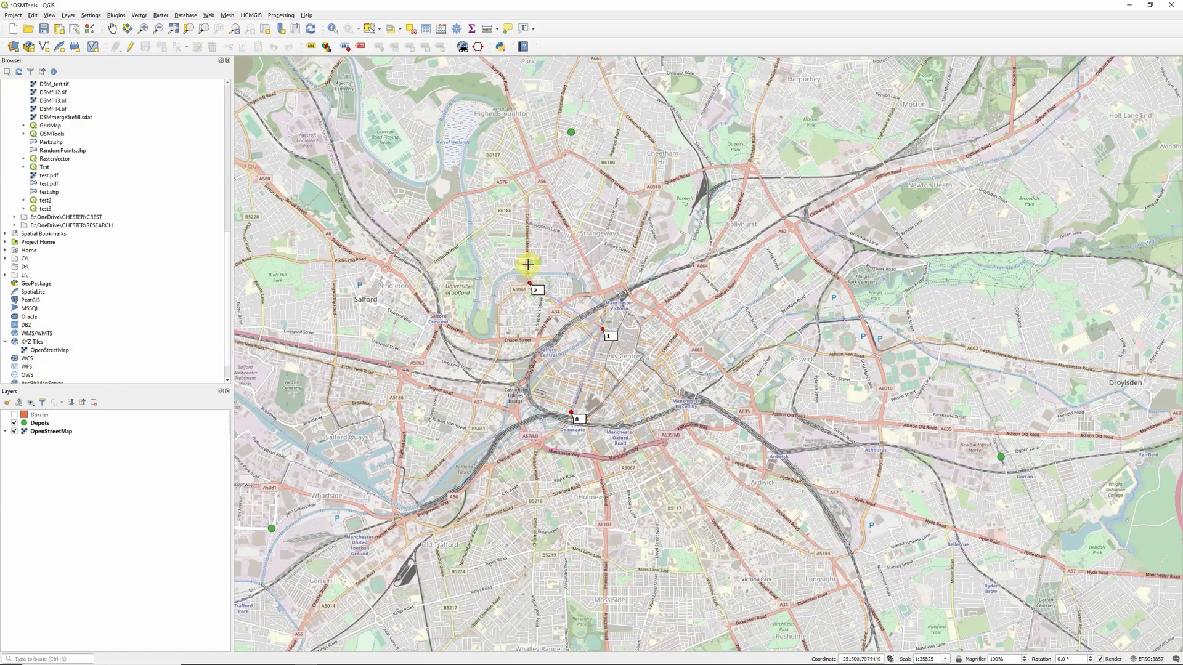
double_click(527, 195)
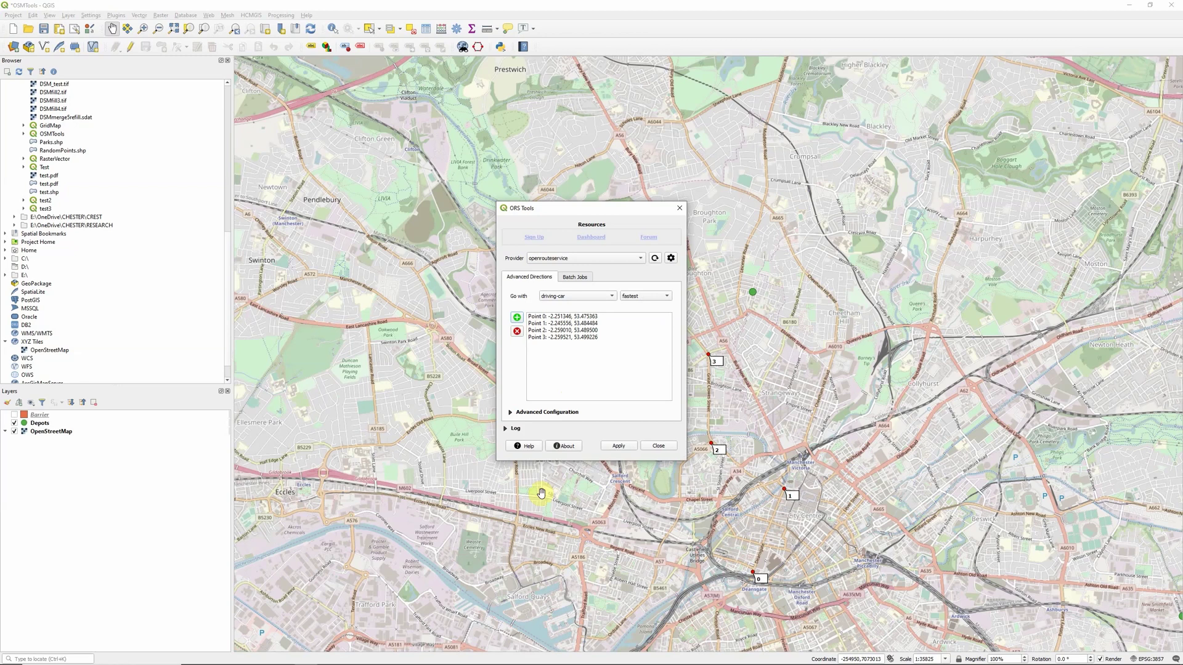
- Set the route's travel mode to cycling-regular
left_click(570, 299)
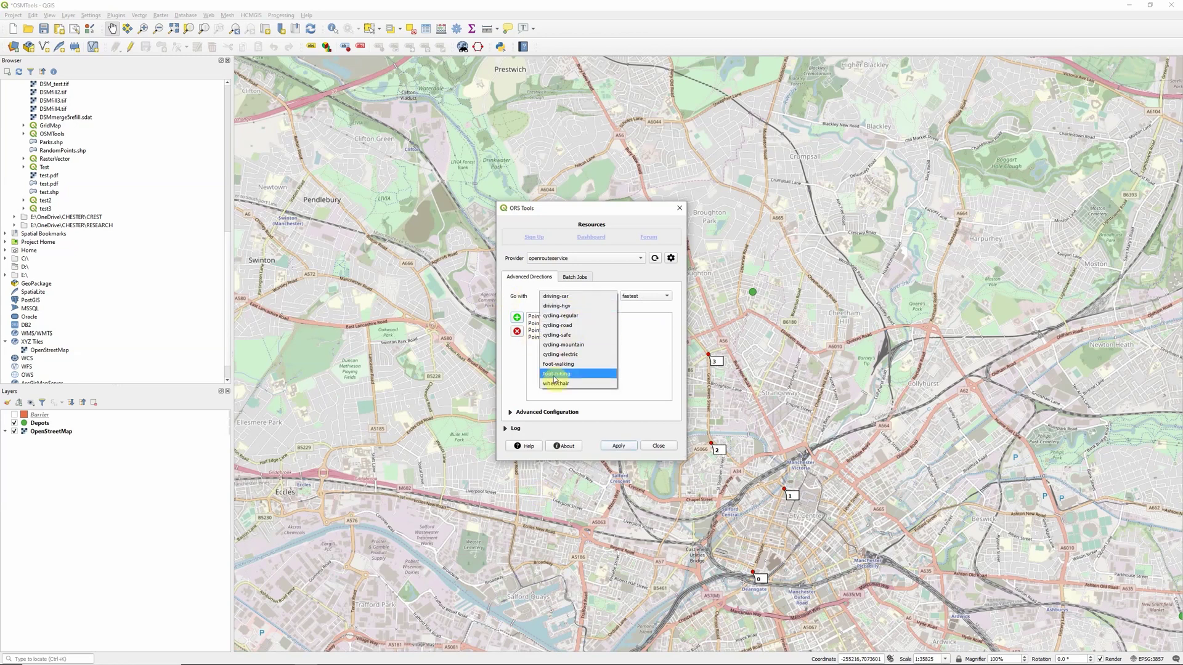
left_click(563, 318)
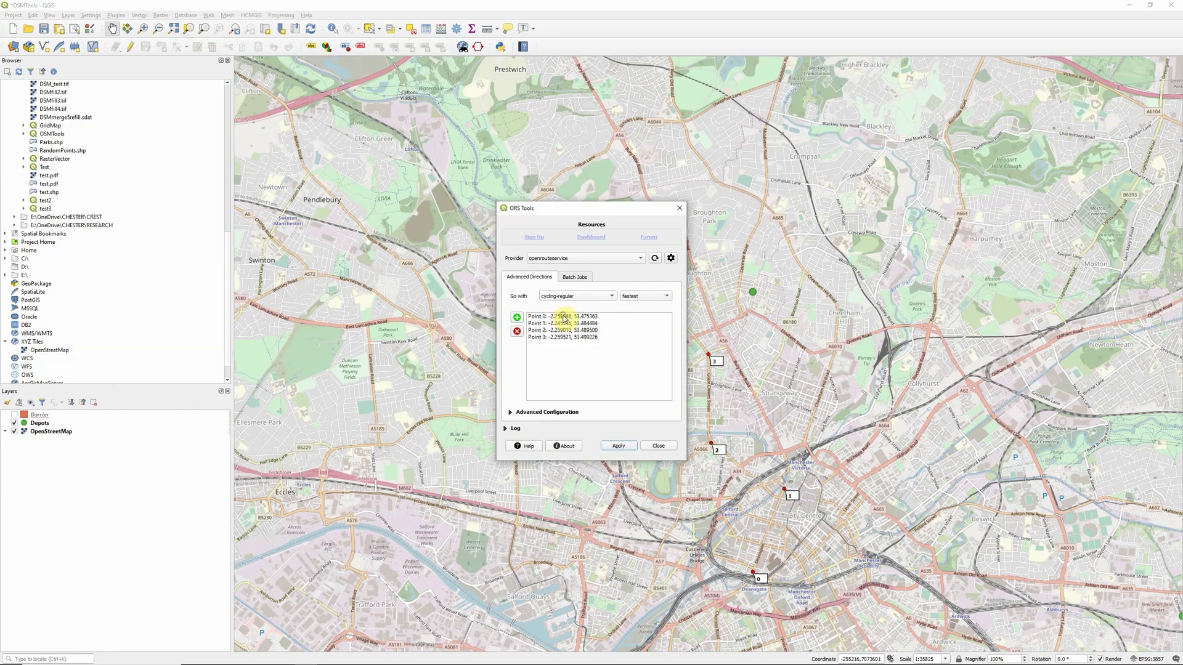
- Keep the route preference at fastest, calculate the cycling route through the four waypoints and close ORS Tools
left_click(652, 300)
left_click(652, 299)
left_click(618, 446)
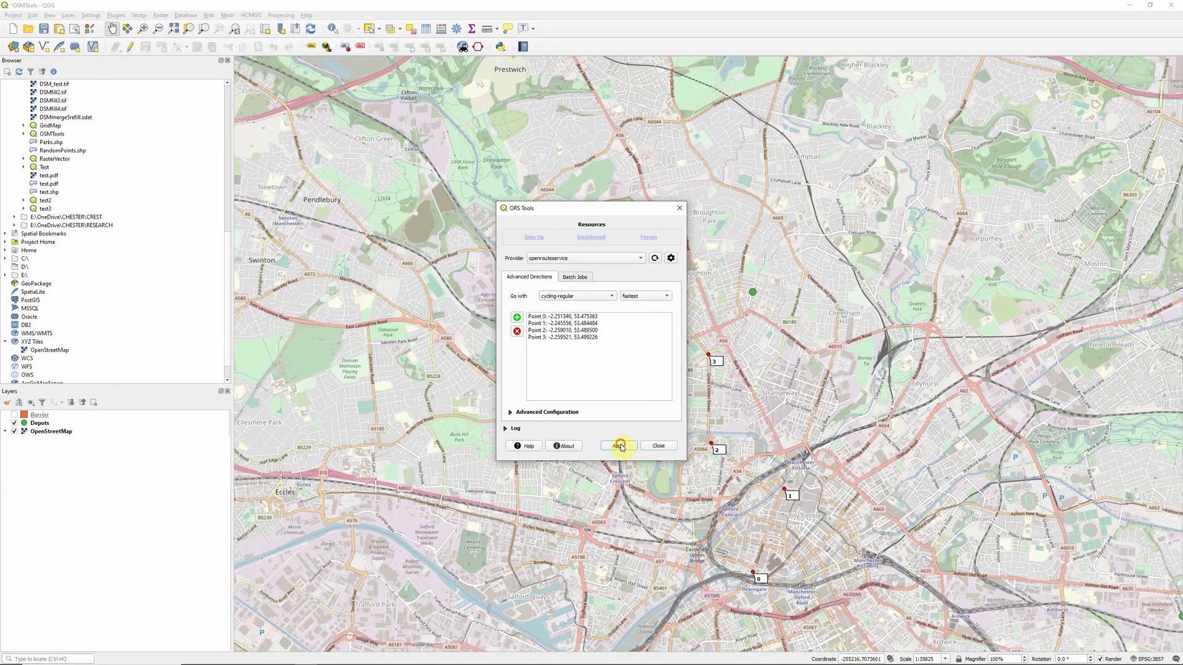
left_click(679, 207)
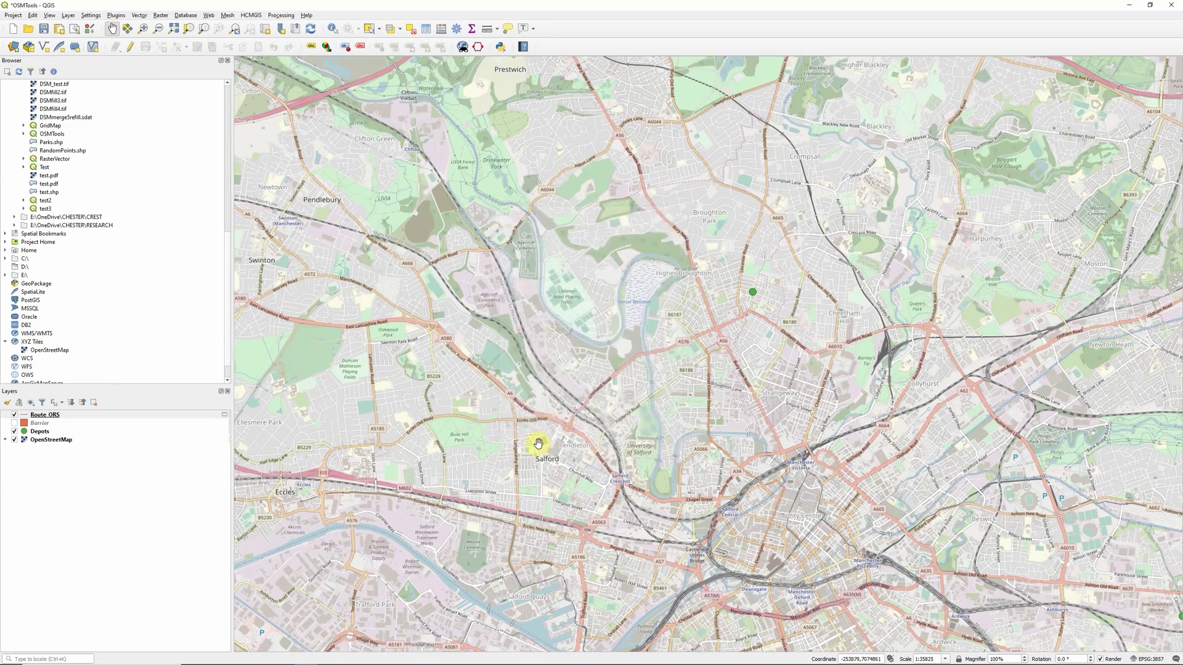
- Apply the effect neon line symbol to the Route_ORS layer
double_click(38, 415)
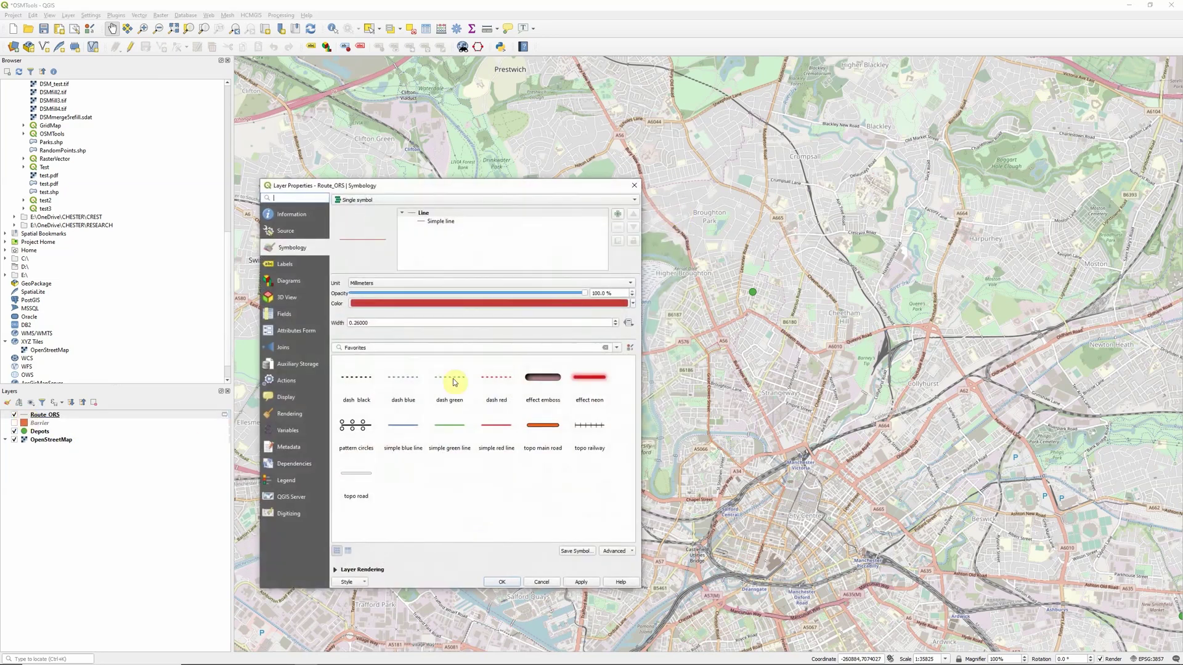
left_click(588, 376)
left_click(487, 582)
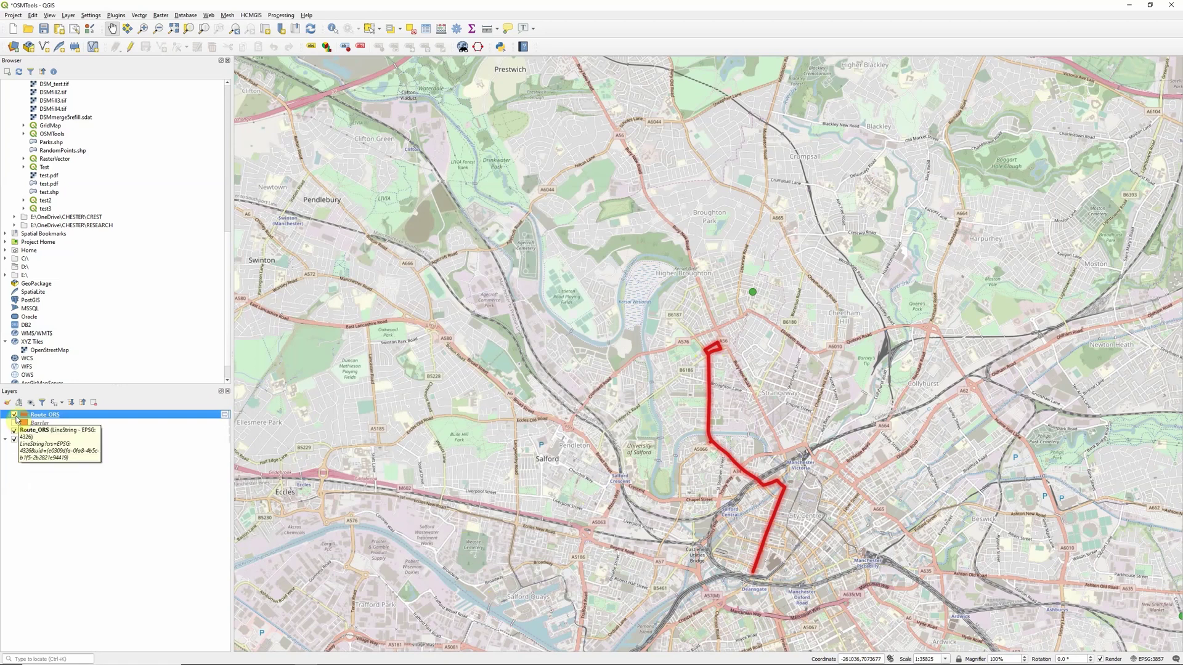
- Reopen ORS Tools and examine the advanced configuration options for Traveling Salesman, avoided tags and avoided countries
left_click(209, 15)
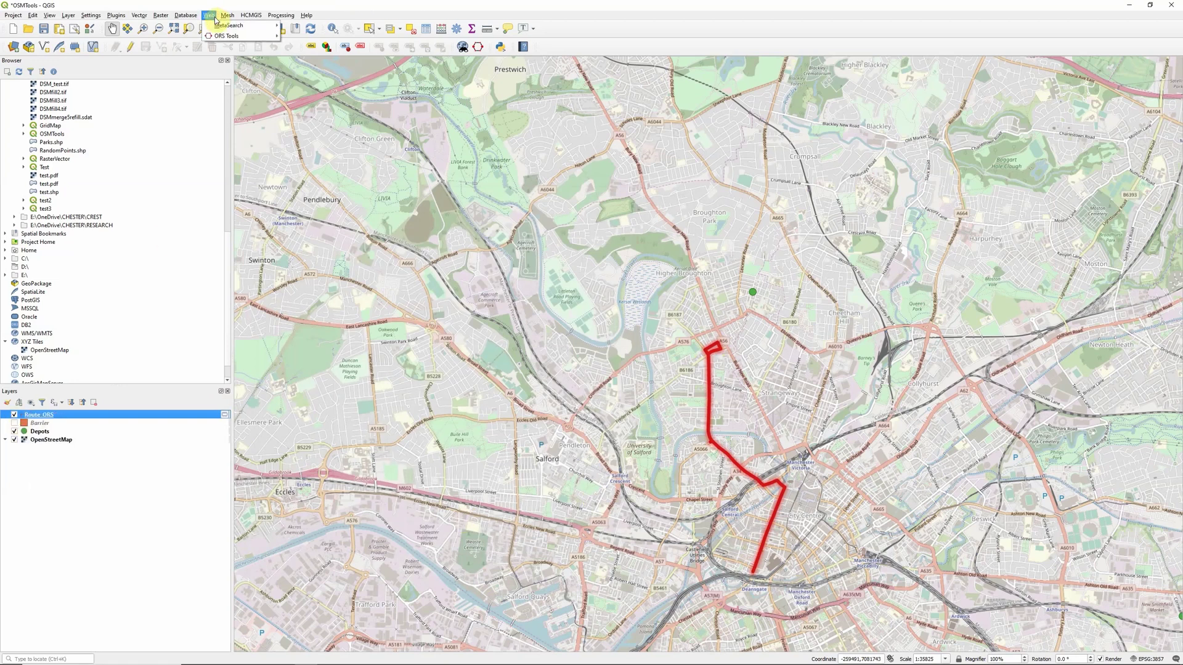
mouse_move(226, 36)
left_click(304, 36)
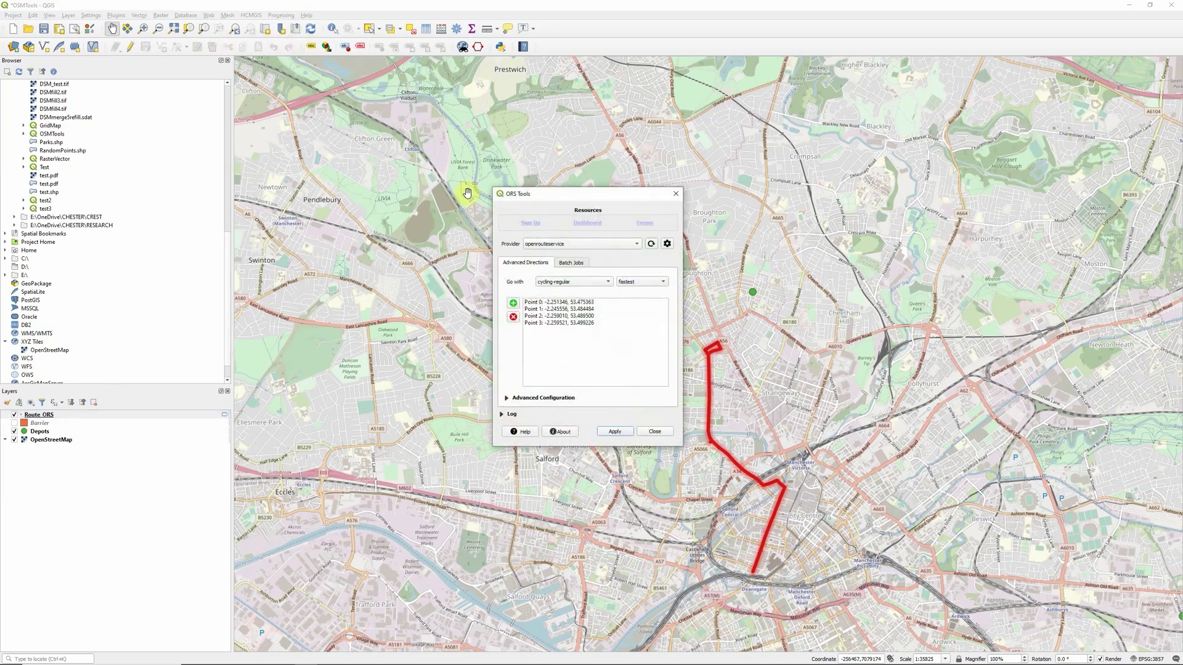
left_click(508, 399)
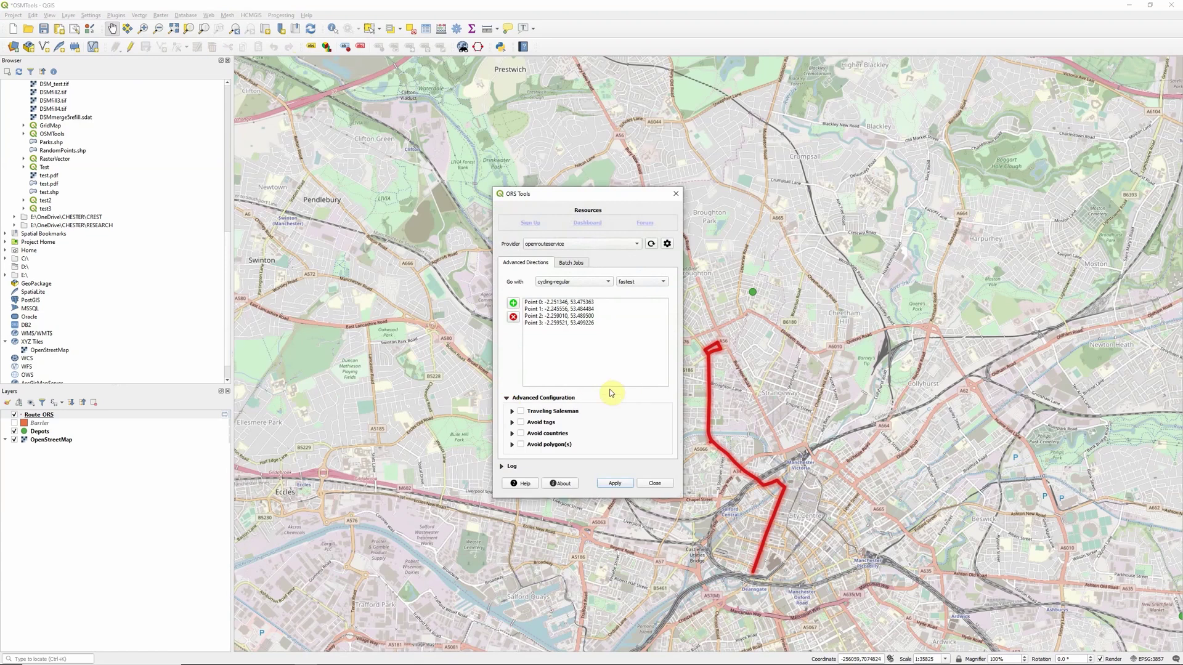
left_click(513, 411)
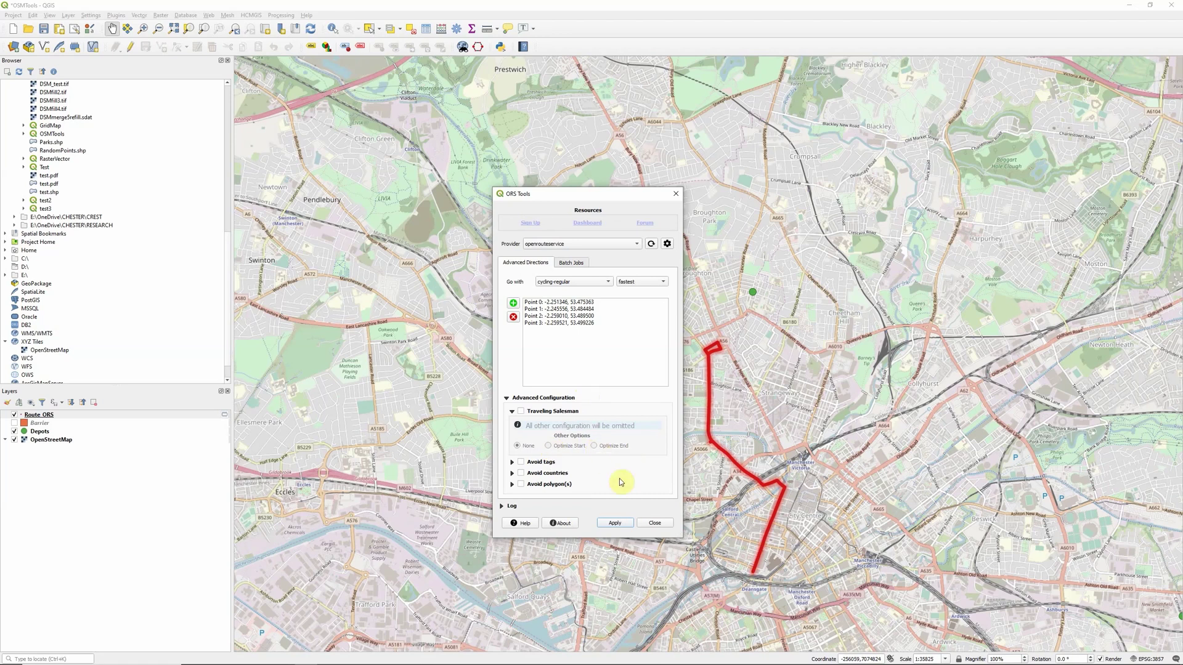
left_click(512, 411)
left_click(511, 422)
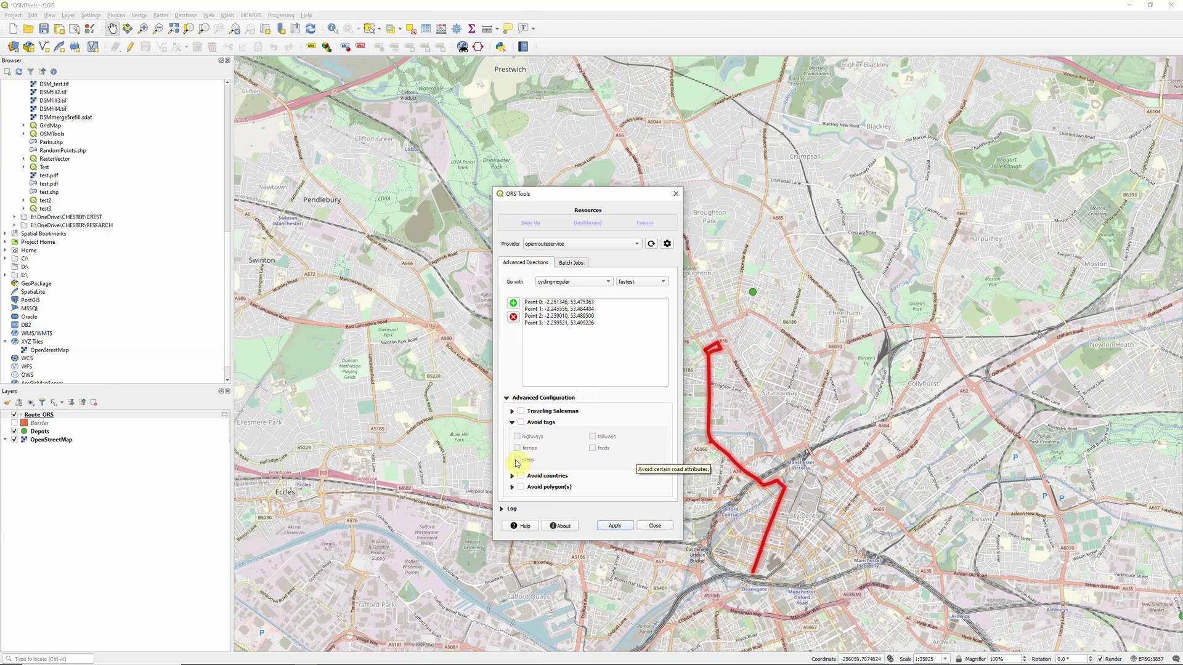
left_click(512, 422)
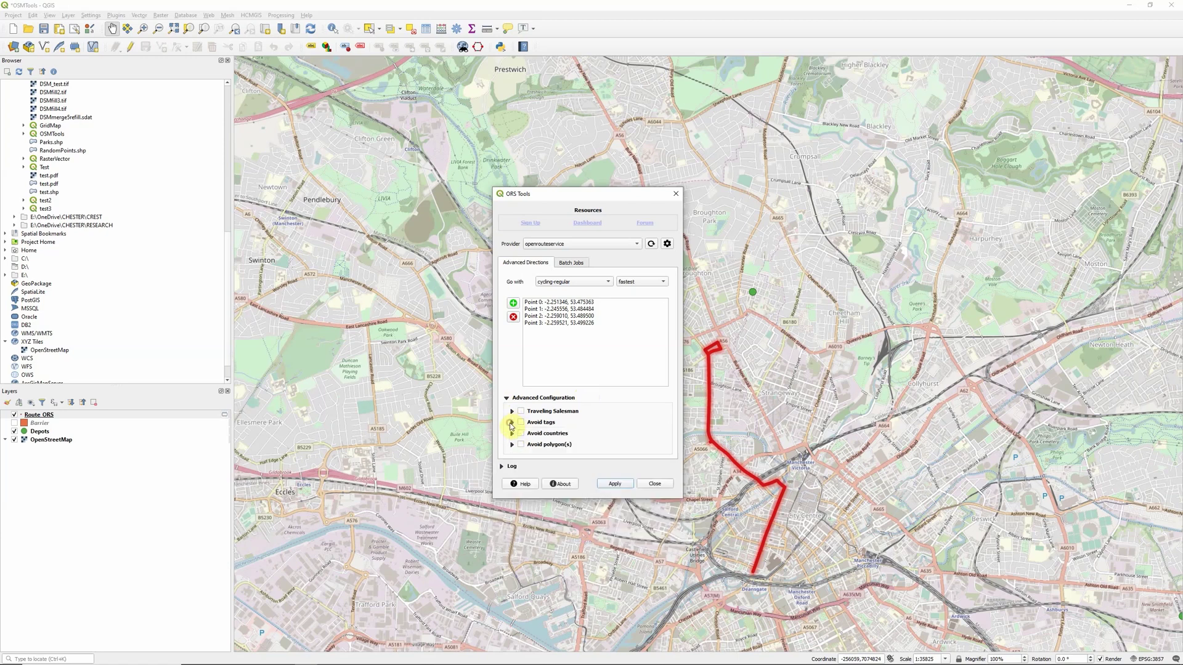
left_click(512, 434)
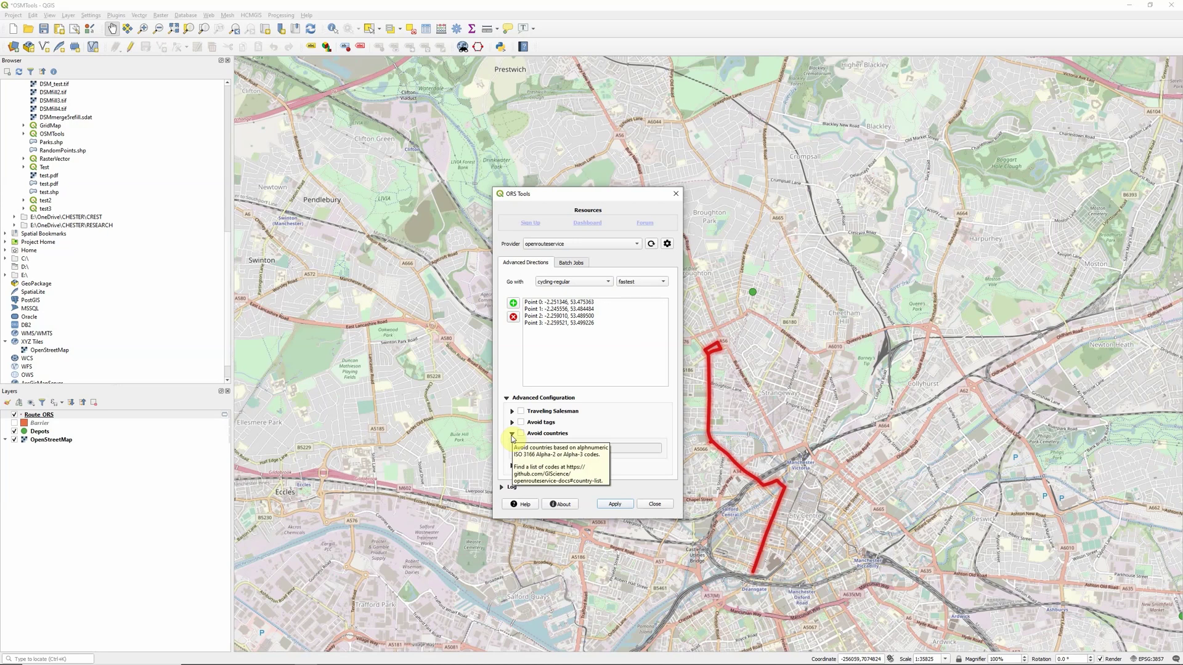
left_click(512, 435)
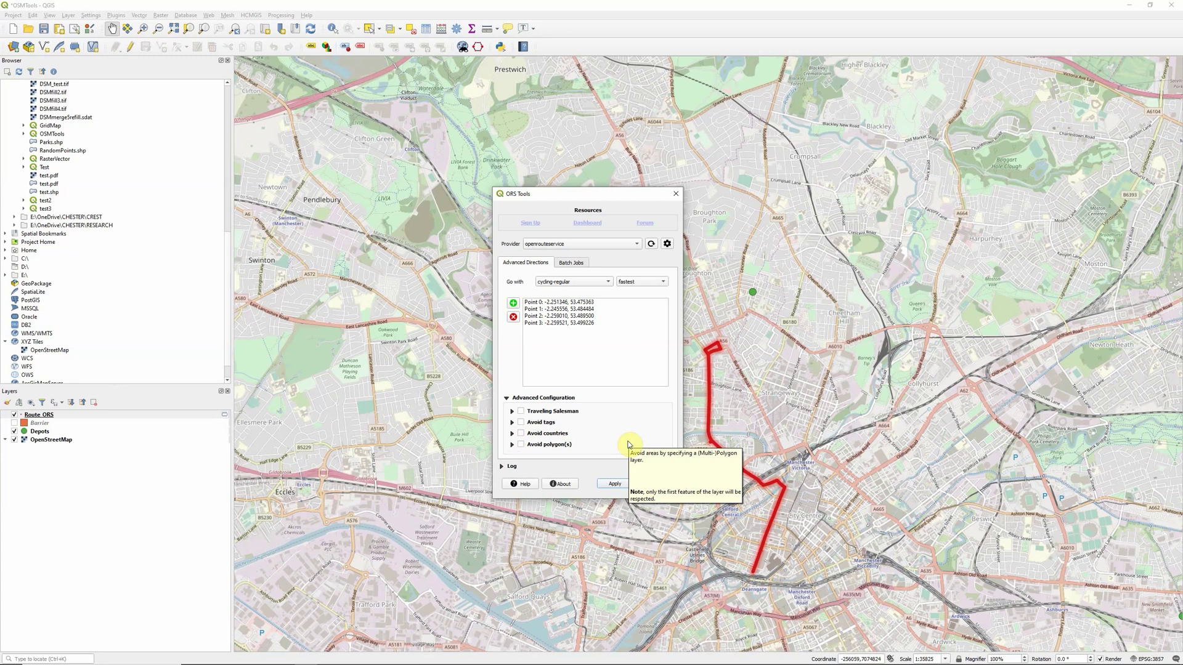
- Show the Barrier layer and calculate another cycling-regular route that avoids the Barrier polygon
left_click(512, 445)
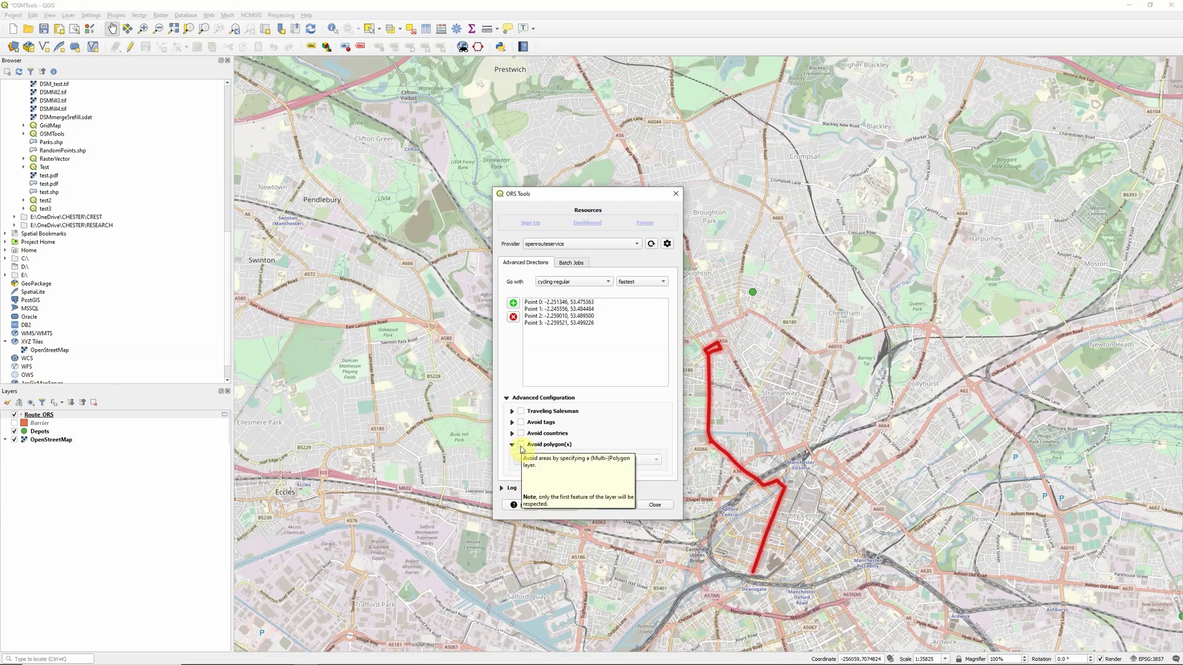
left_click(14, 424)
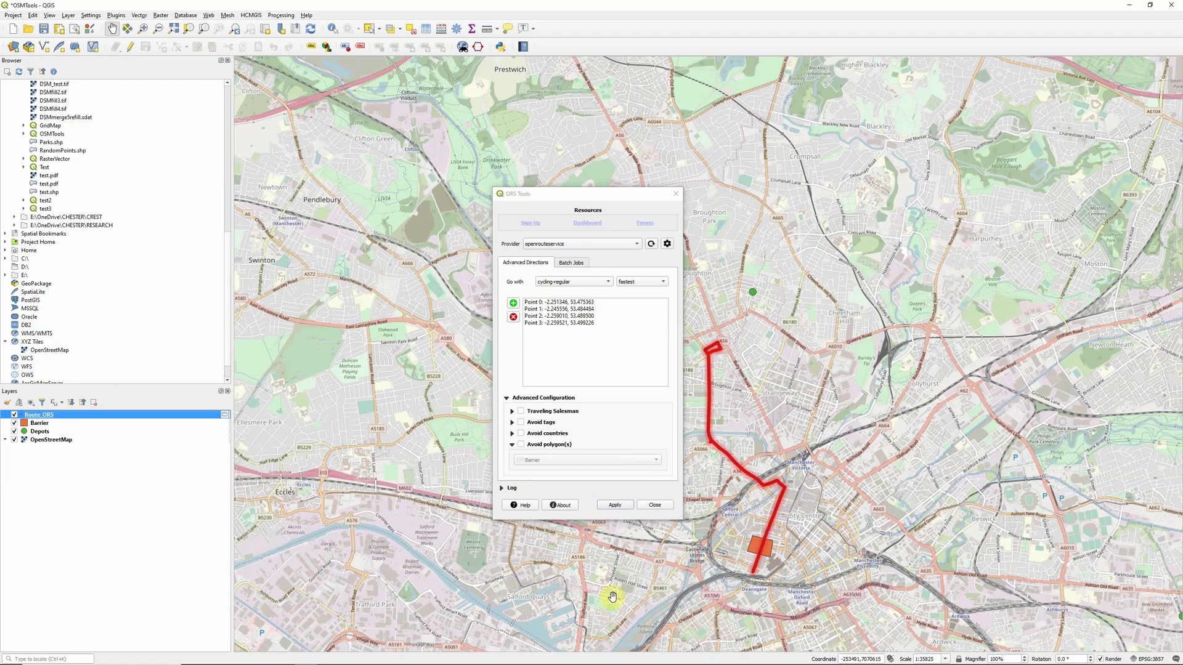
left_click(521, 446)
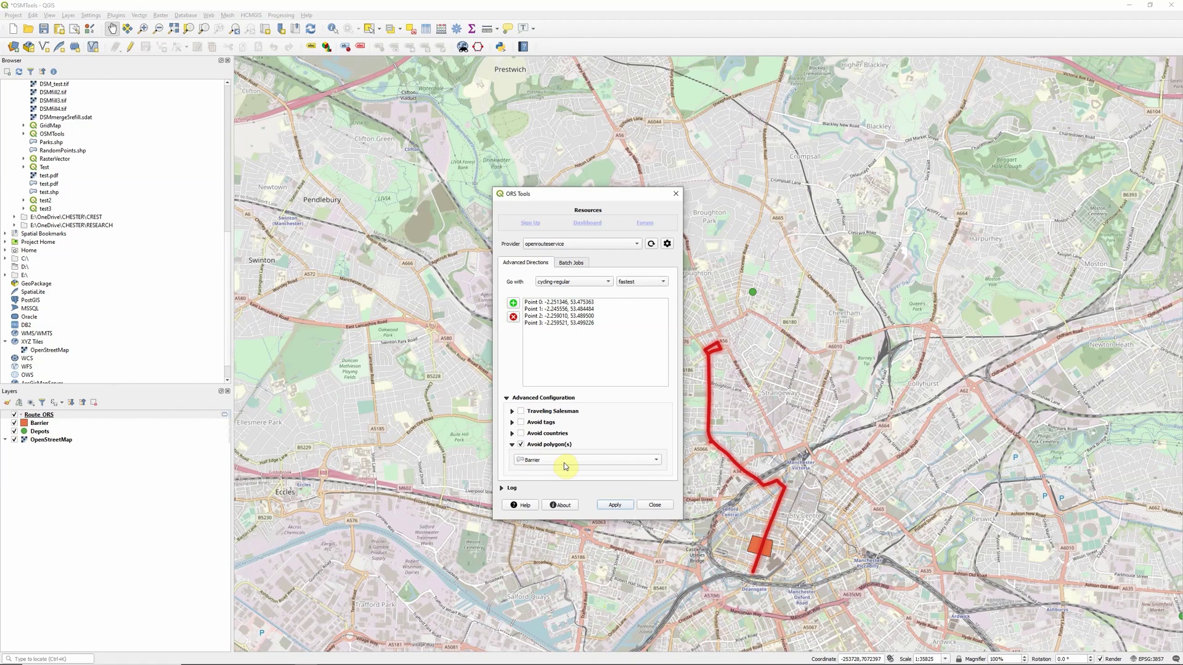
left_click(624, 507)
left_click(653, 505)
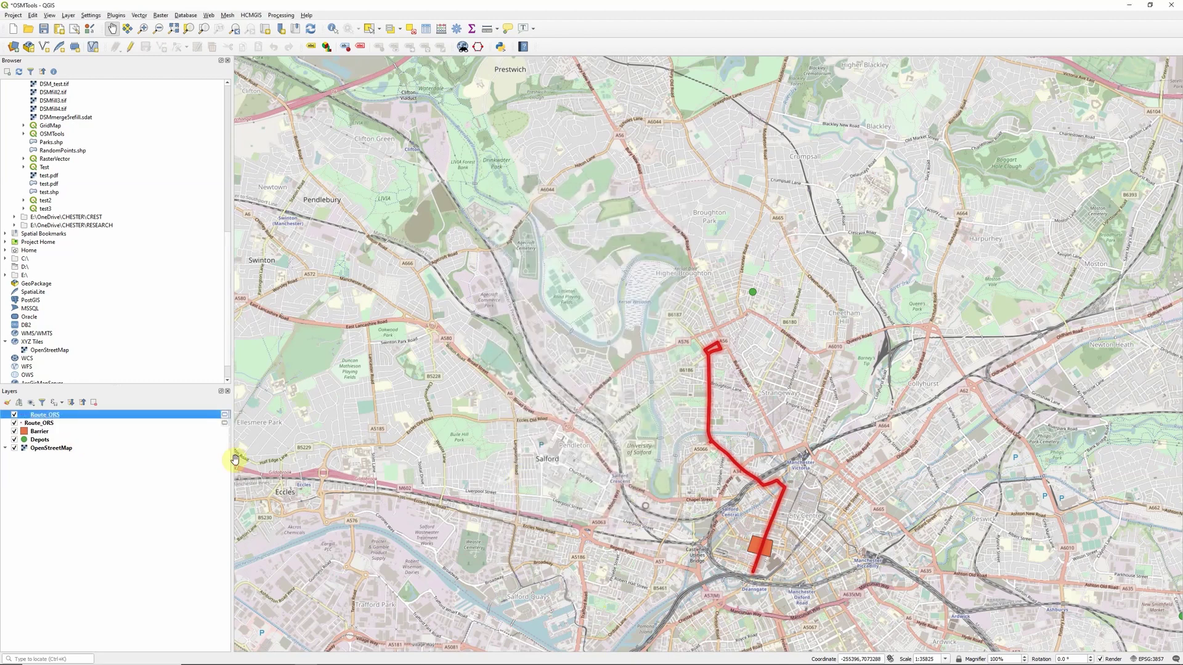
- Apply the effect neon line symbol to the new Route_ORS layer and hide both route layers
double_click(26, 416)
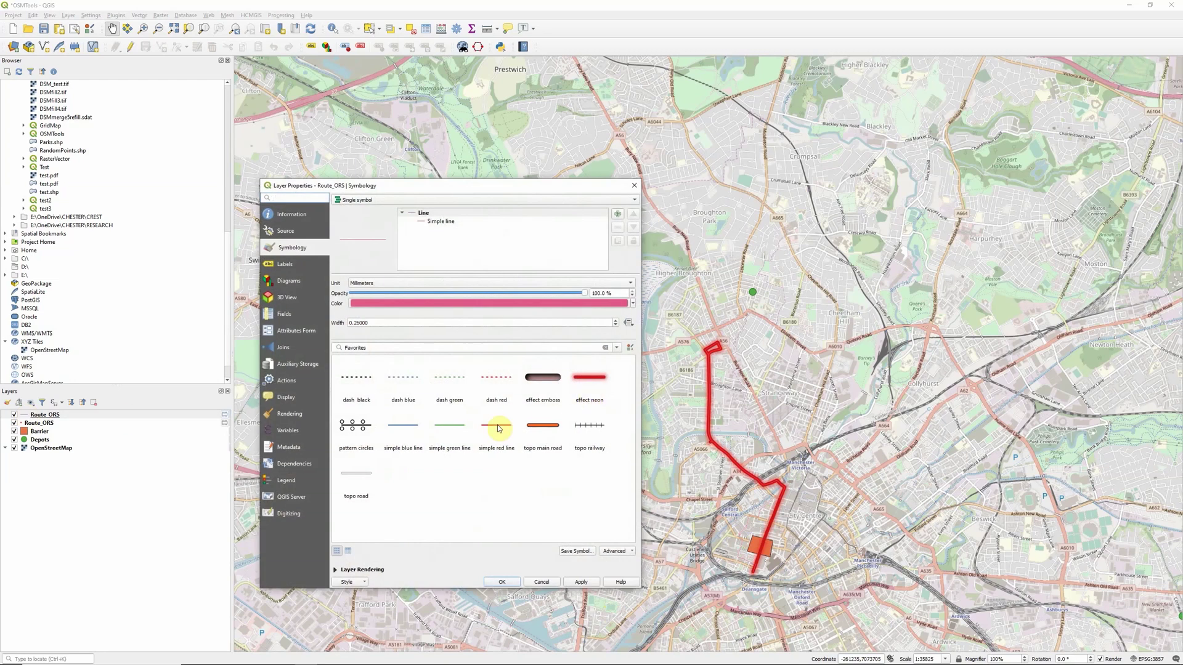
left_click(592, 379)
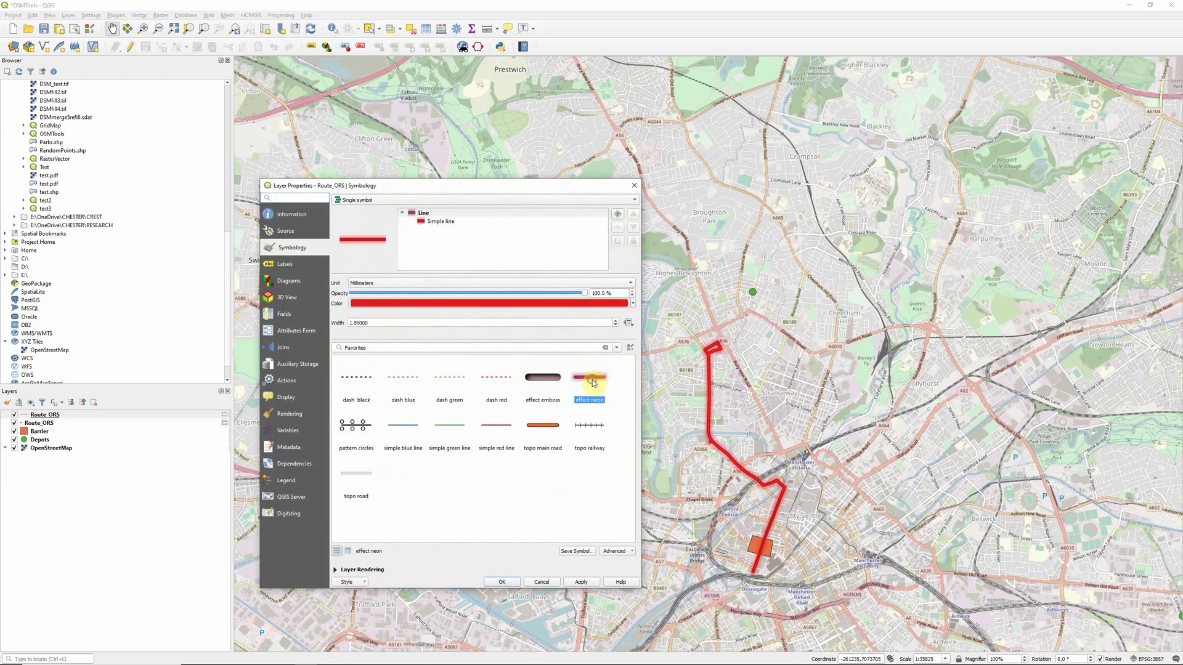
left_click(500, 582)
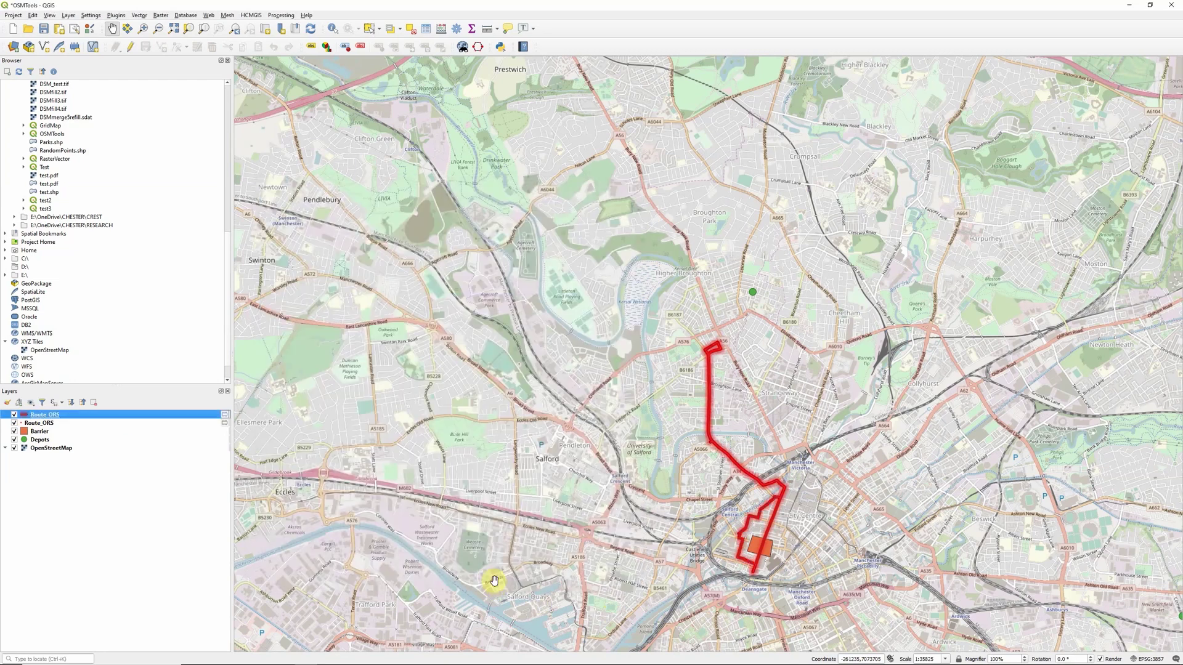
left_click(15, 424)
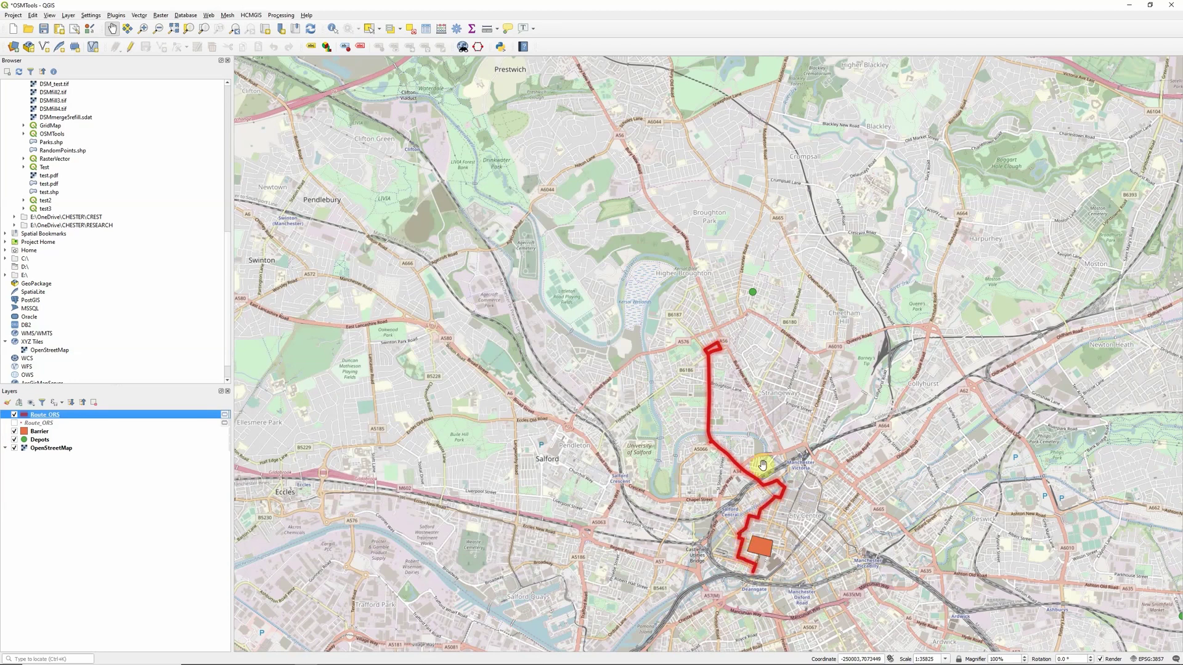
left_click(14, 414)
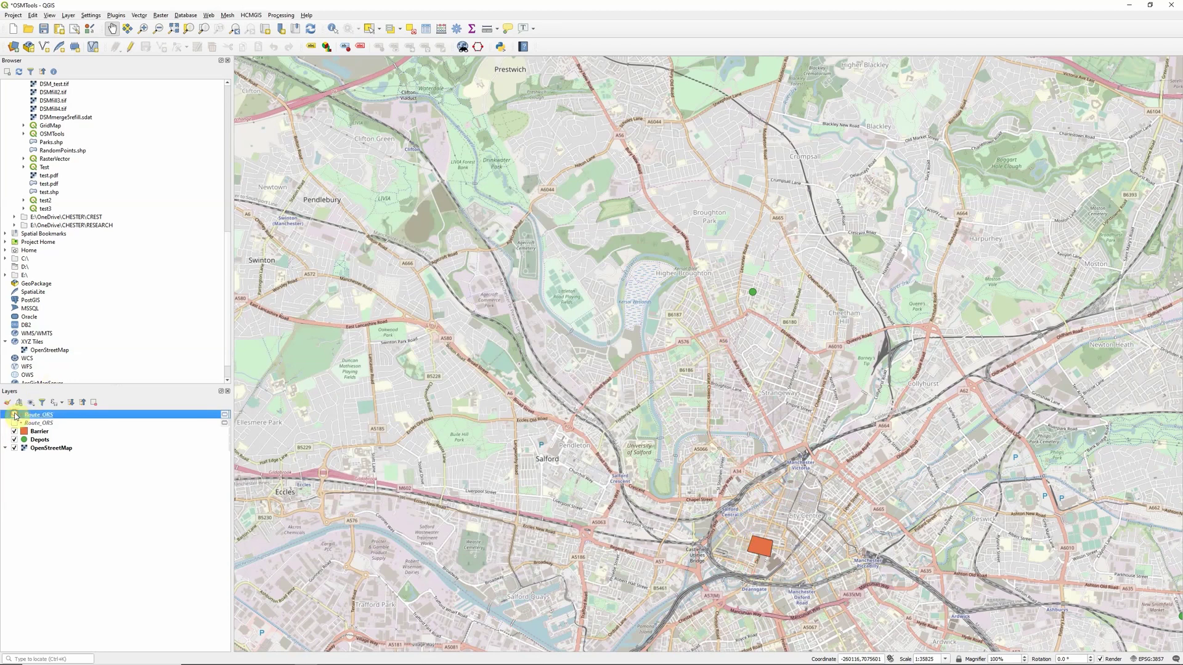
- Open the ORS Tools batch jobs and look at the directions tool for two point layers
left_click(208, 14)
mouse_move(240, 38)
left_click(299, 35)
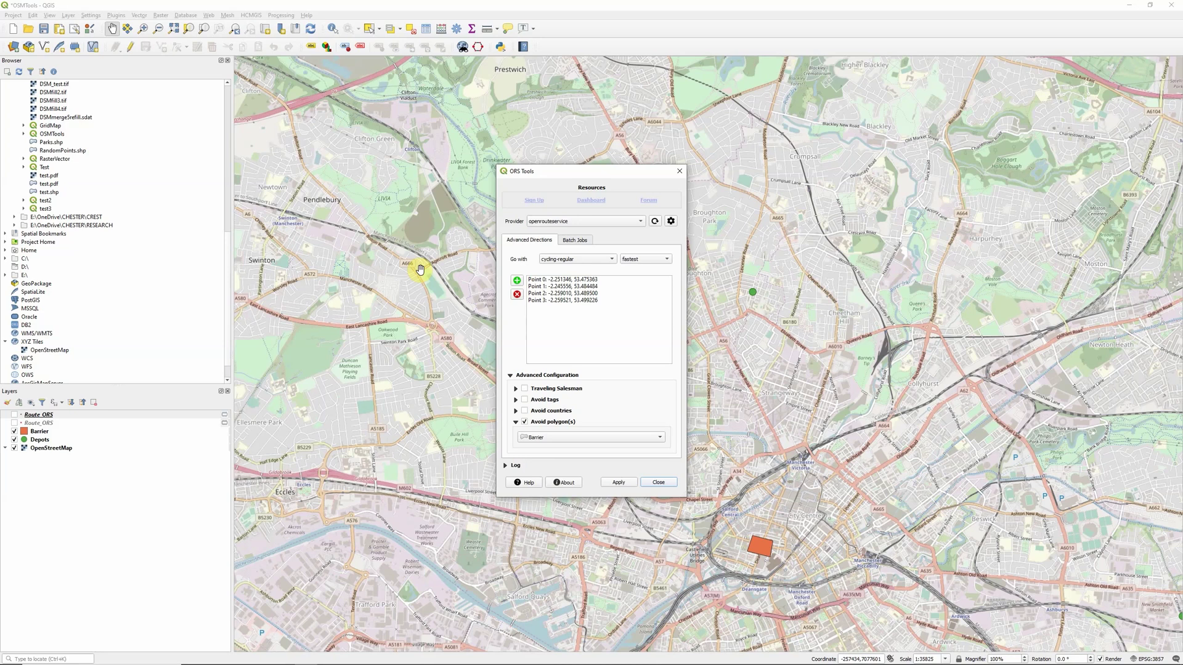
left_click(582, 241)
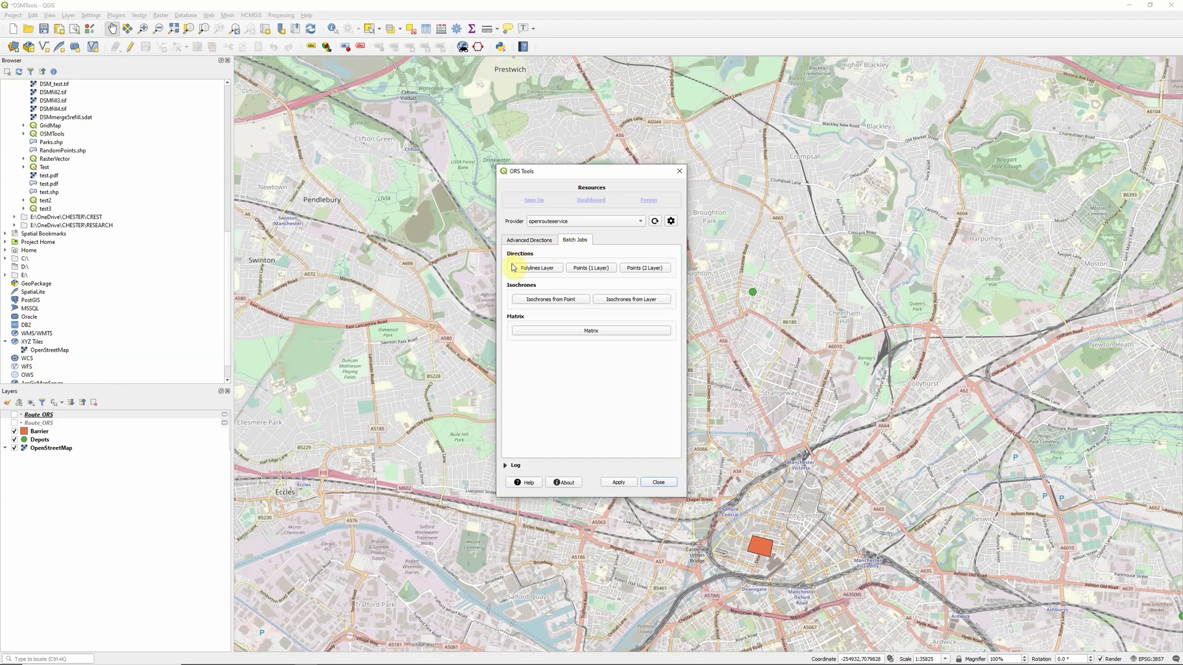
left_click(645, 269)
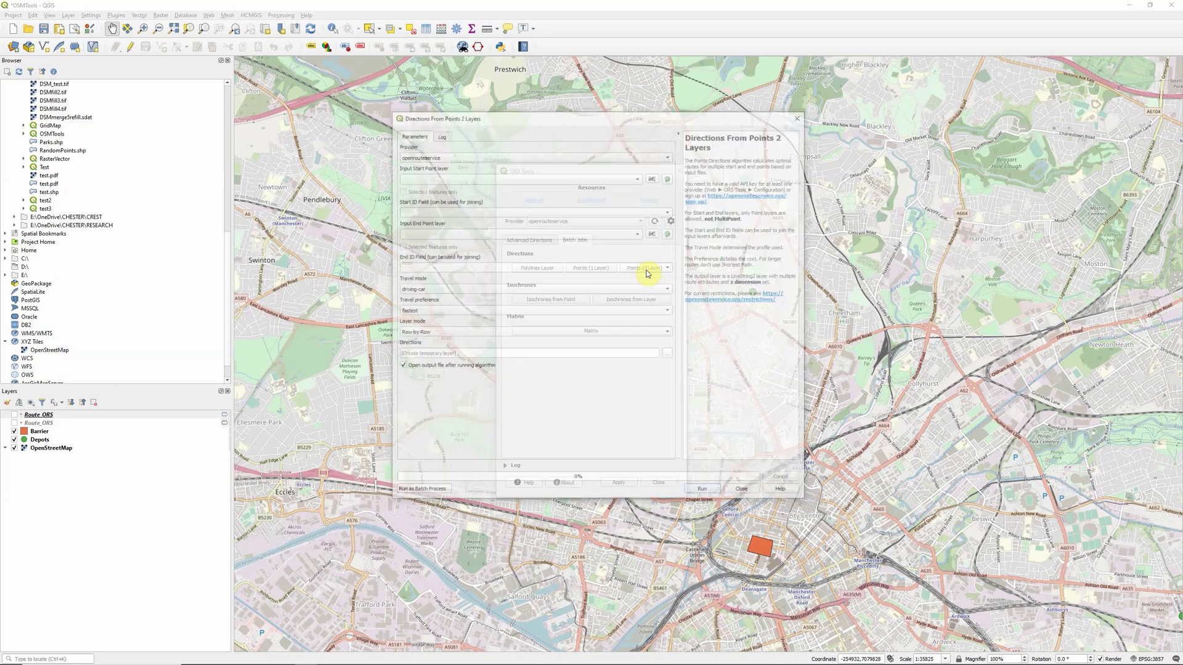
left_click(802, 119)
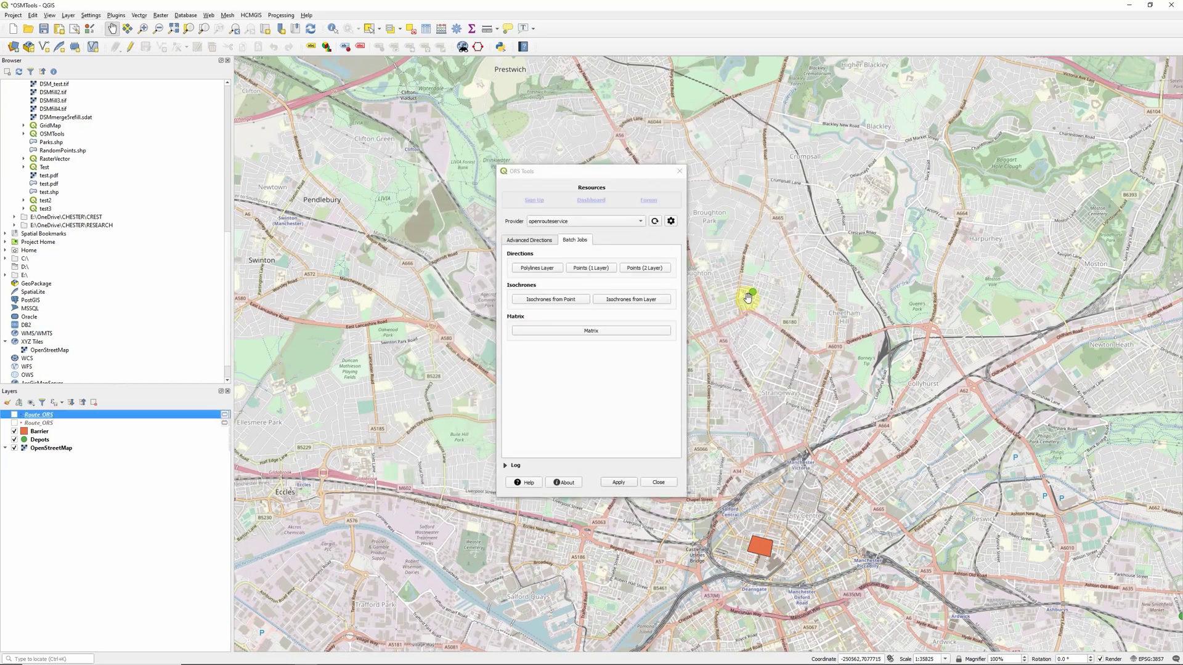
- Set up directions from one points layer with Depots as input, id as the layer ID field and foot-walking as the travel mode
left_click(592, 269)
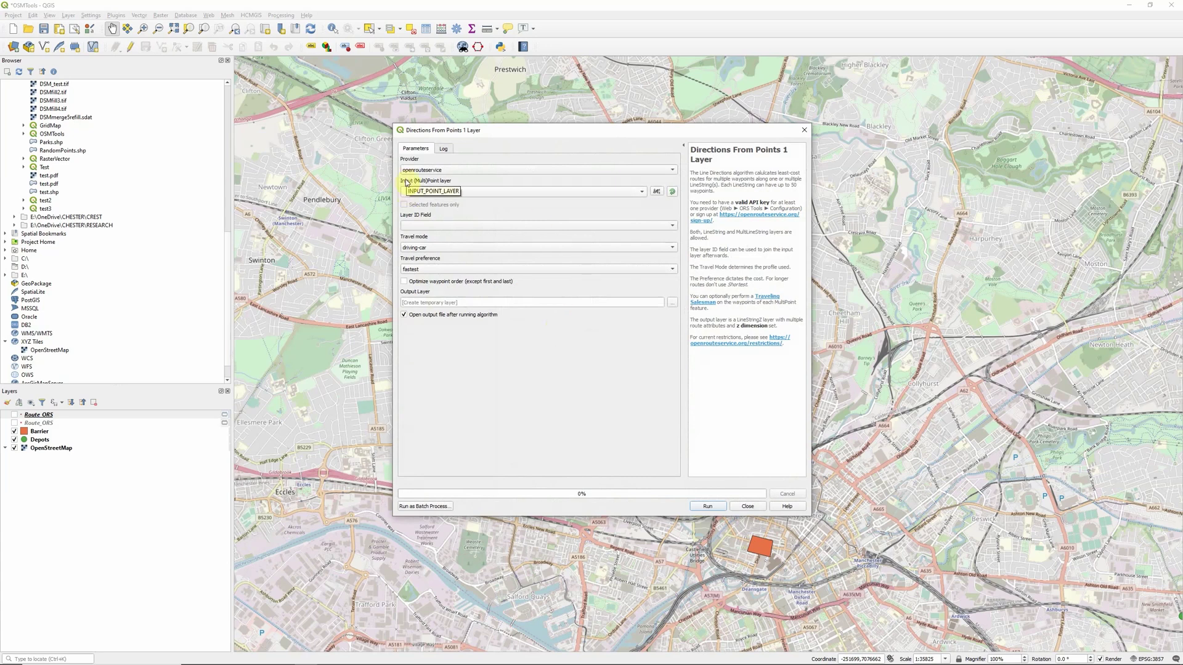
left_click(480, 194)
left_click(440, 190)
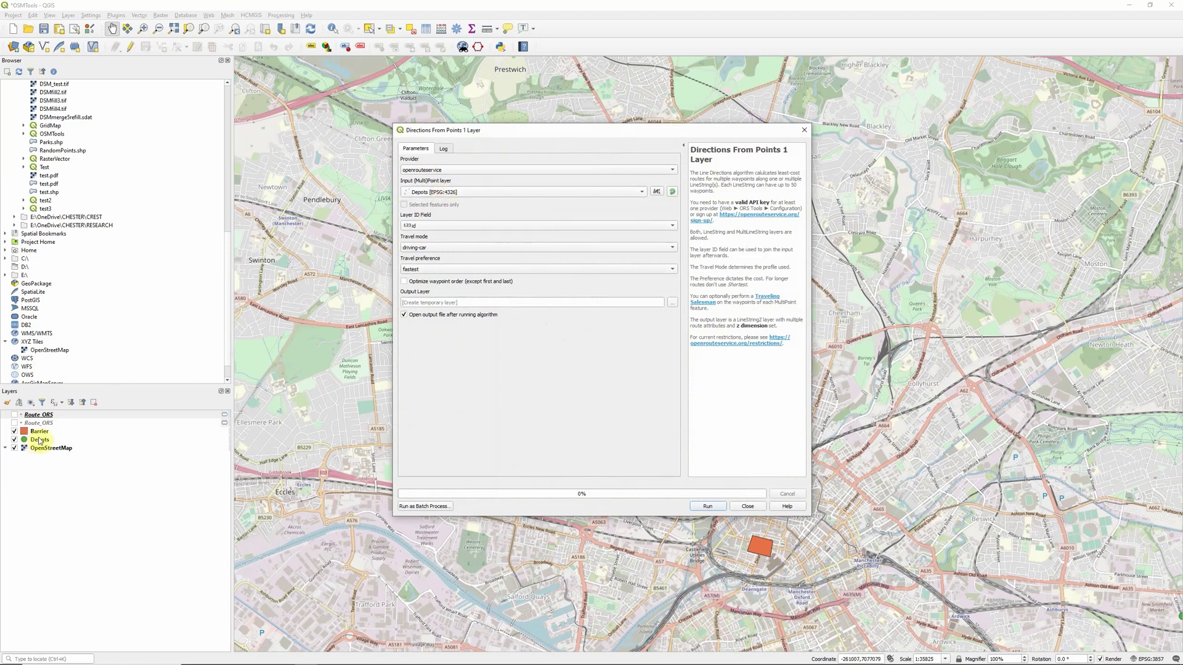
left_click(425, 228)
left_click(424, 230)
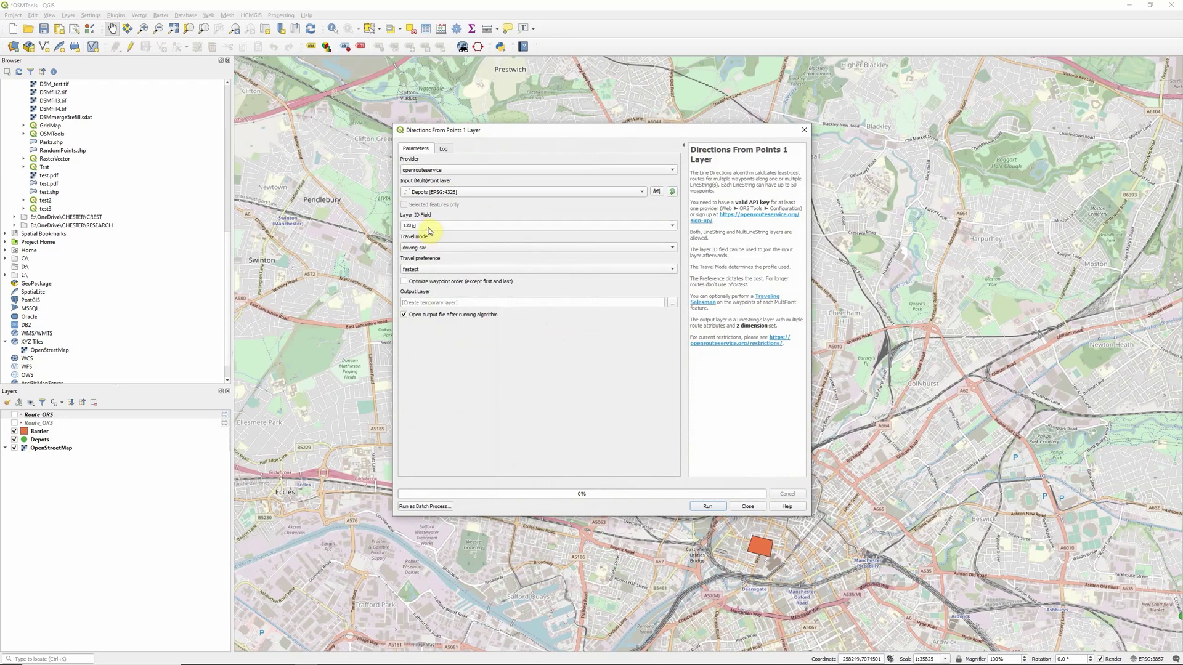
left_click(435, 249)
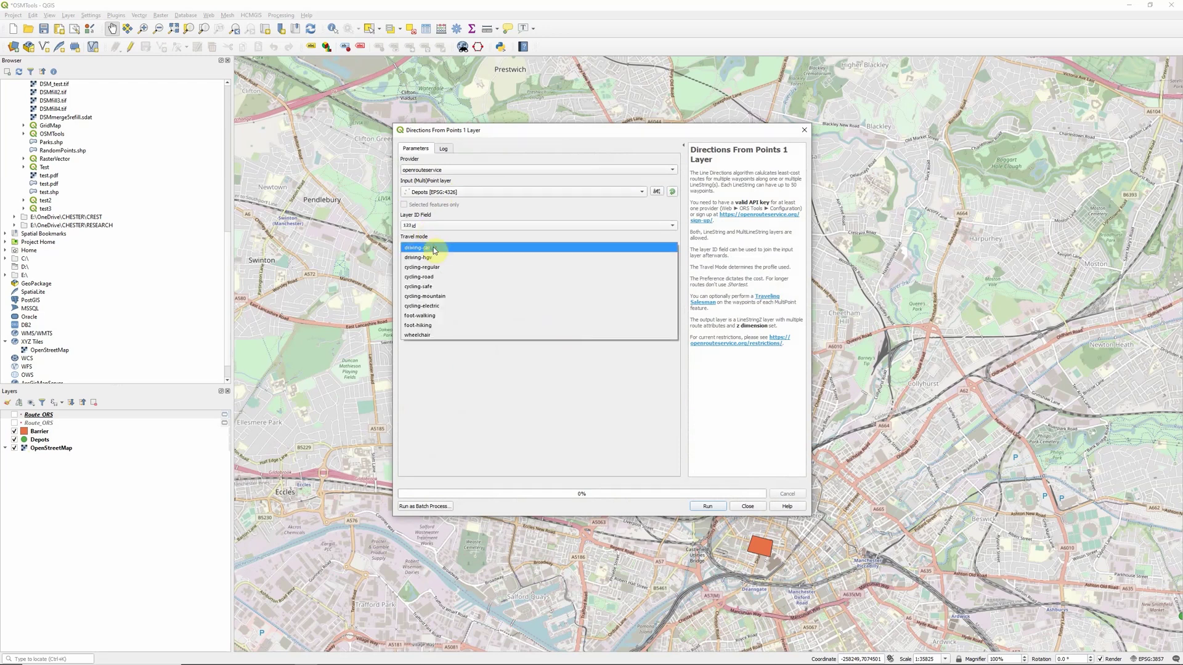
left_click(424, 316)
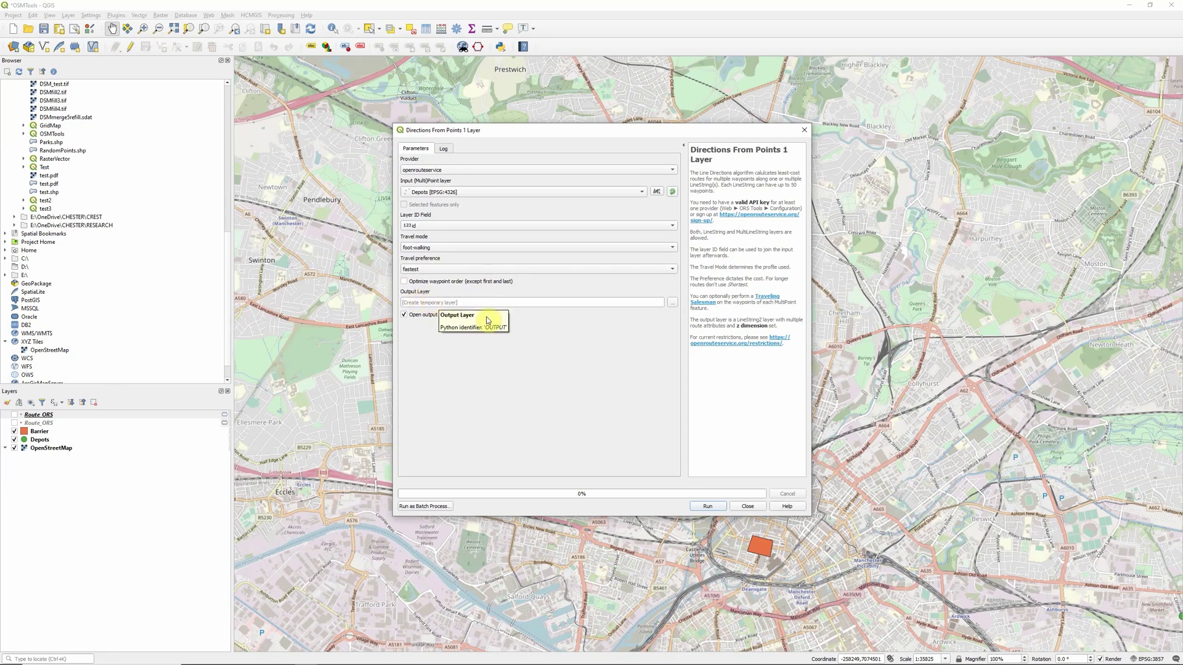
- Calculate the walking directions between the depots into a temporary layer and close ORS Tools
left_click(708, 506)
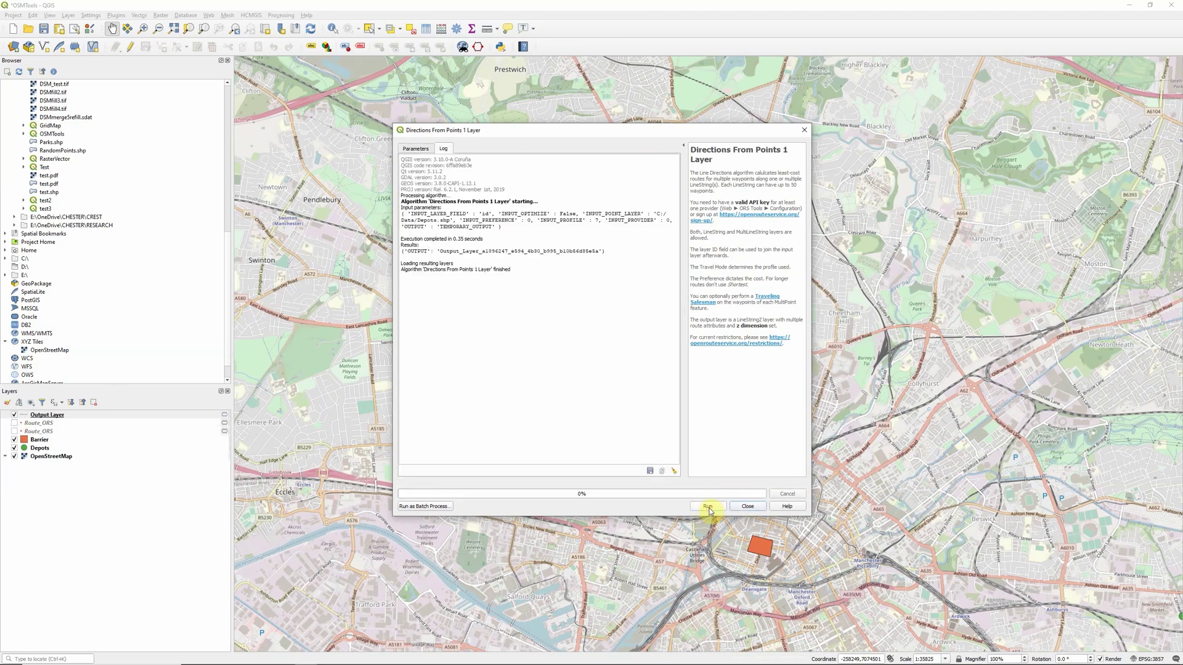
left_click(748, 507)
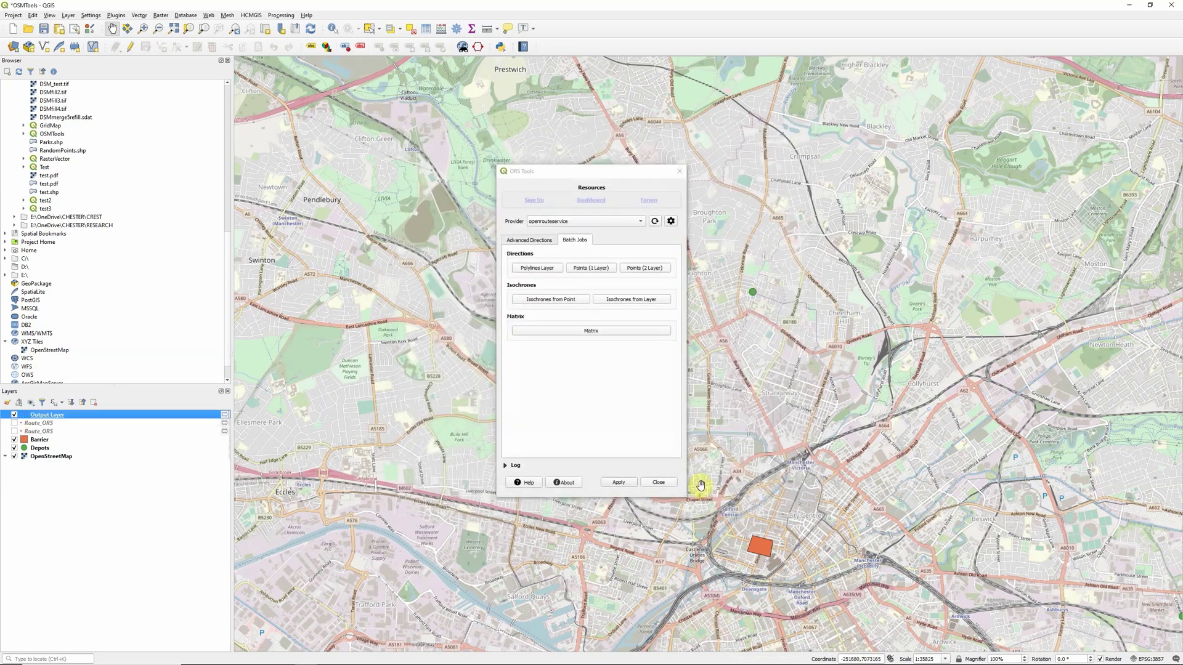
left_click(679, 173)
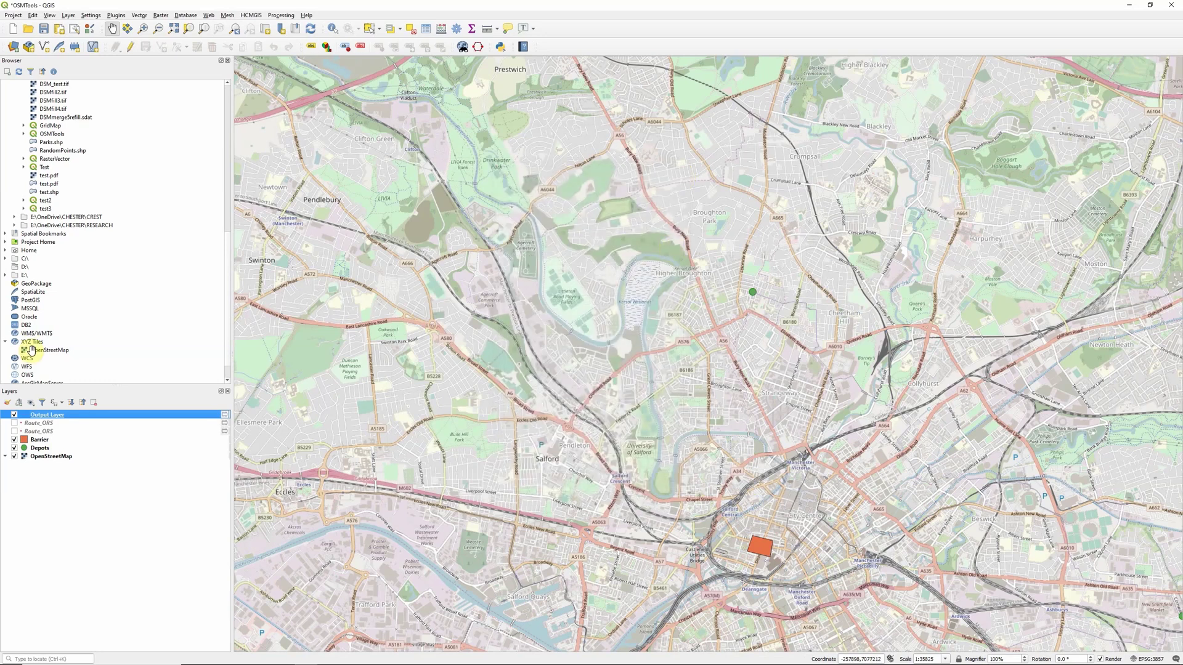
- Apply the effect neon line symbol to the Output Layer
double_click(23, 416)
left_click(588, 377)
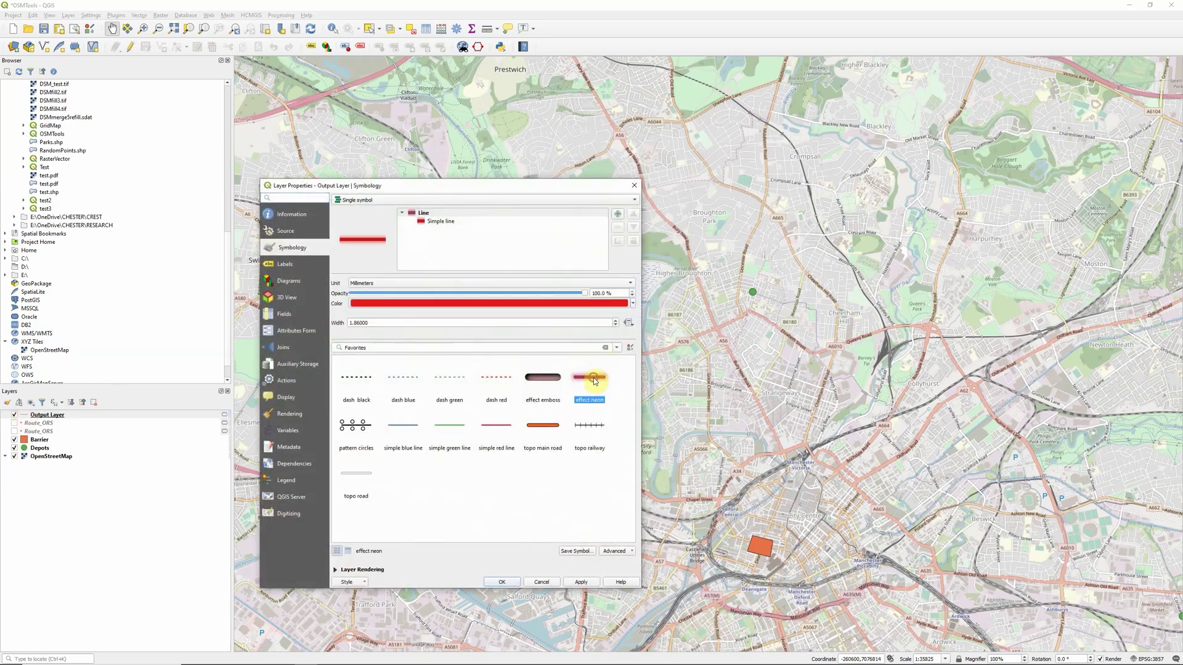
left_click(503, 581)
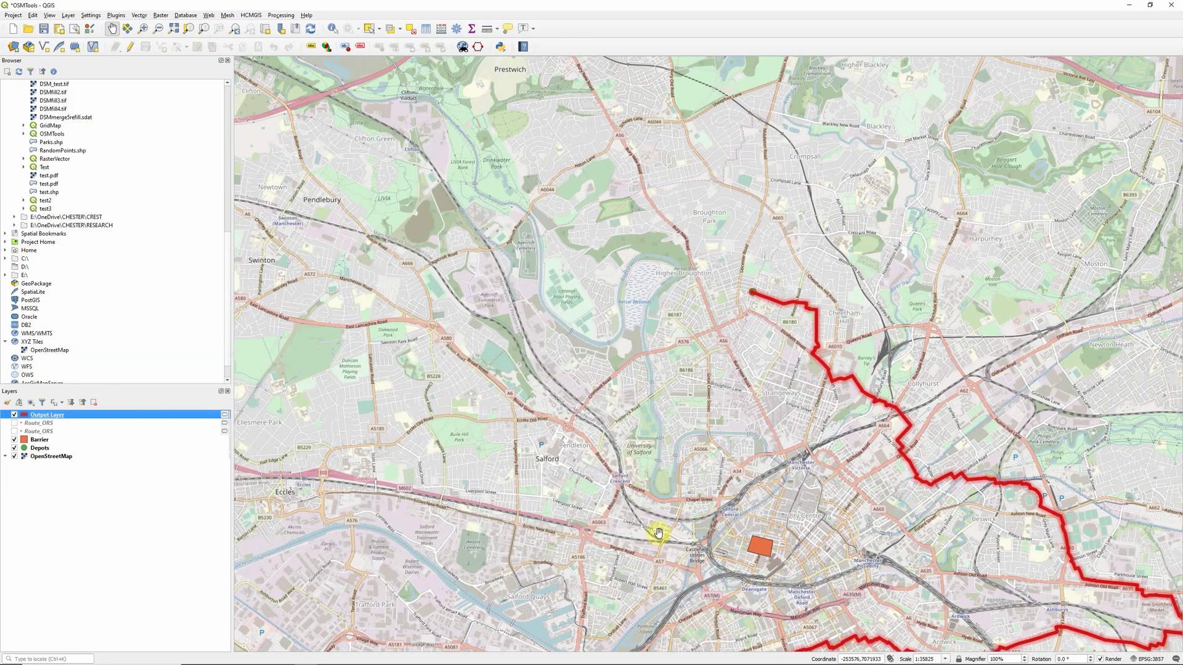
- Review the walking route across Manchester and the Output Layer's attribute table, then close the table
scroll(784, 466, "down", 1)
left_click_drag(779, 489, 577, 355)
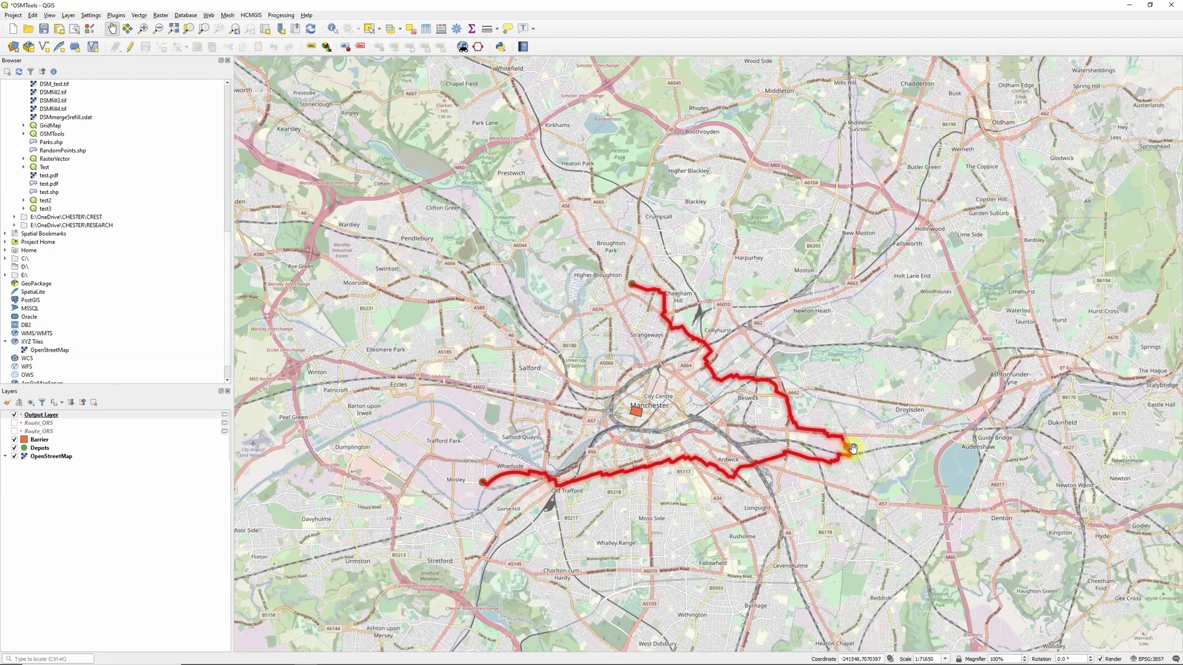
right_click(41, 415)
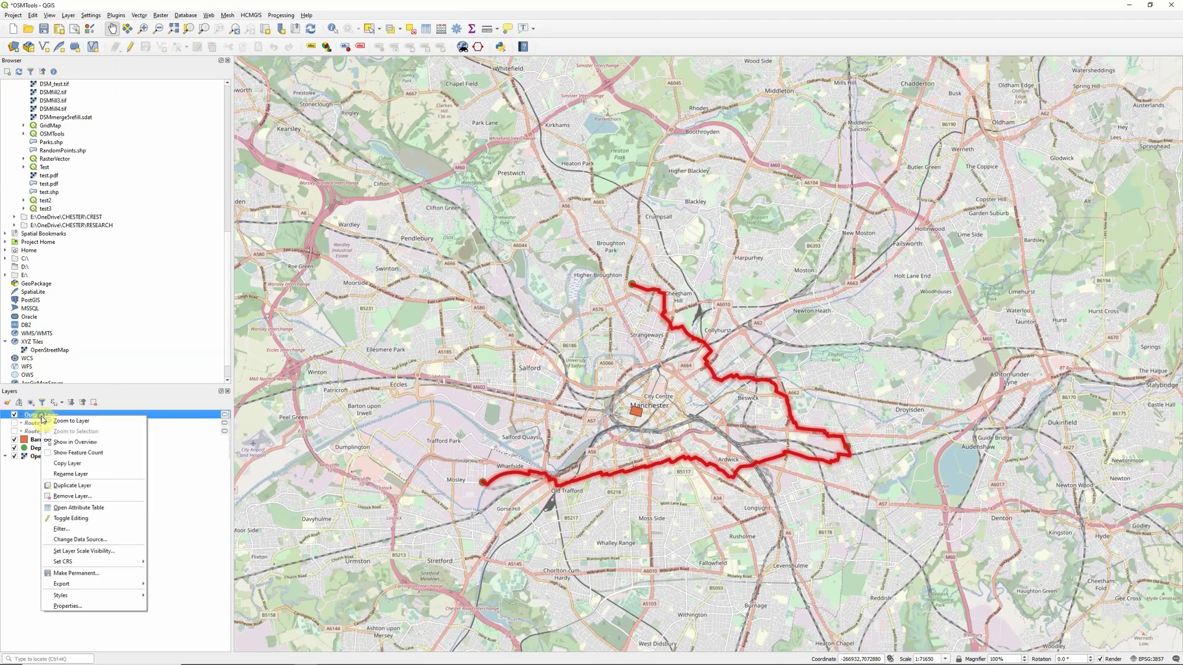
left_click(77, 507)
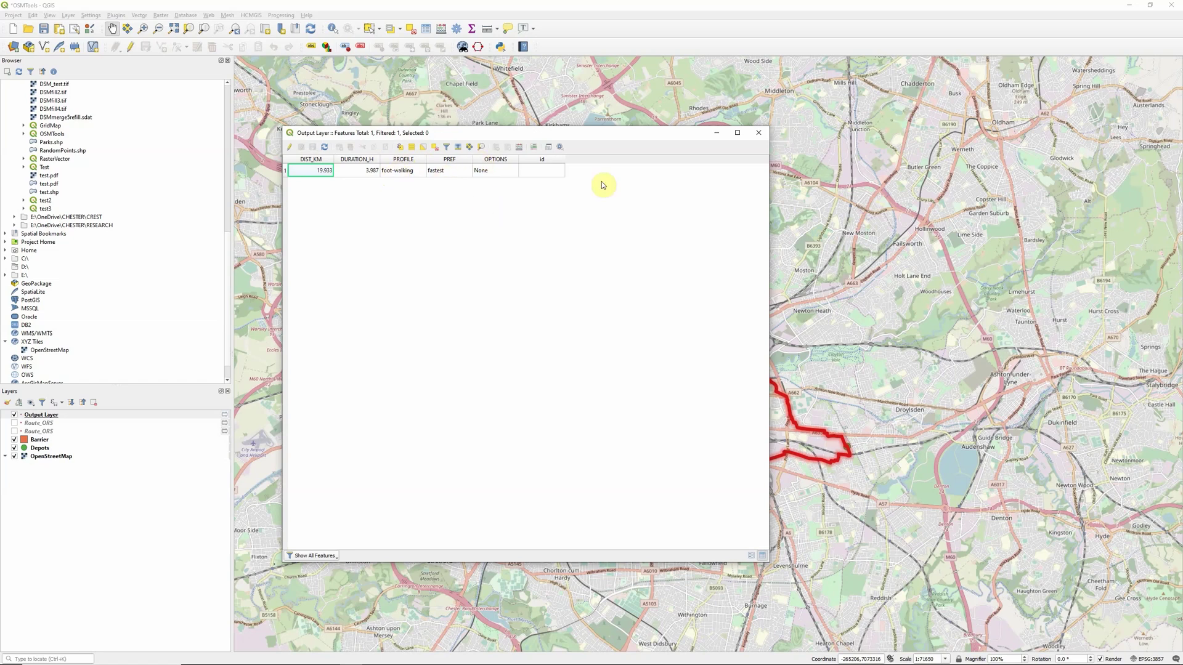
left_click(758, 135)
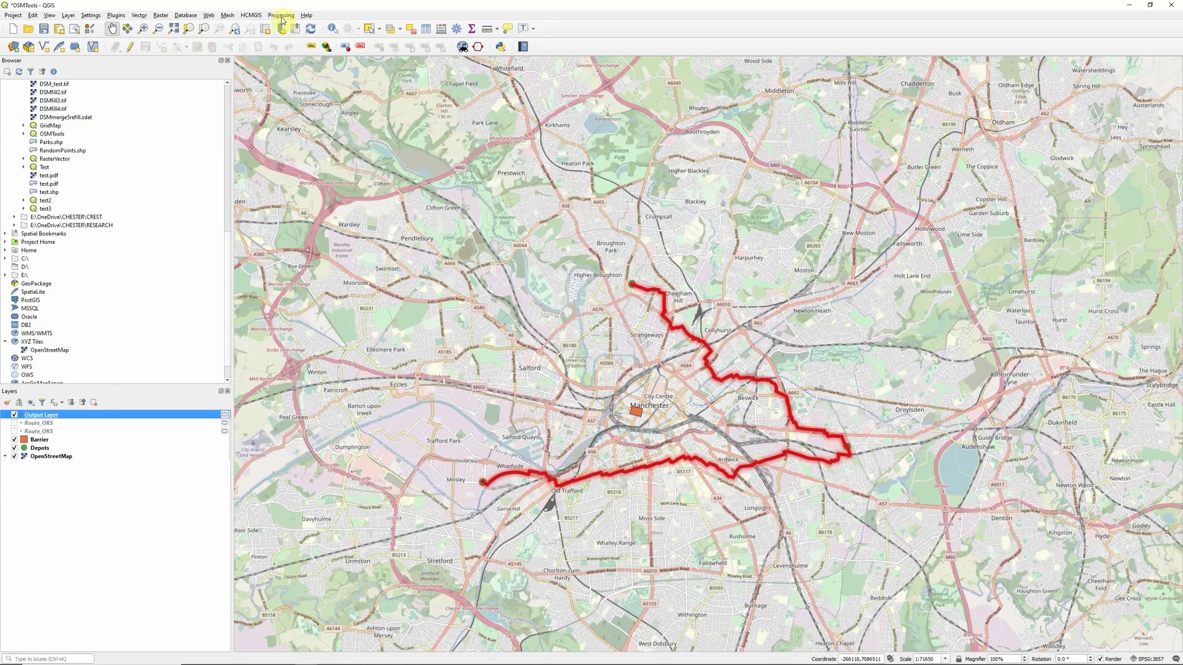
- Open the ORS Tools isochrones-from-layer batch job and choose Depots as the input point layer
left_click(209, 14)
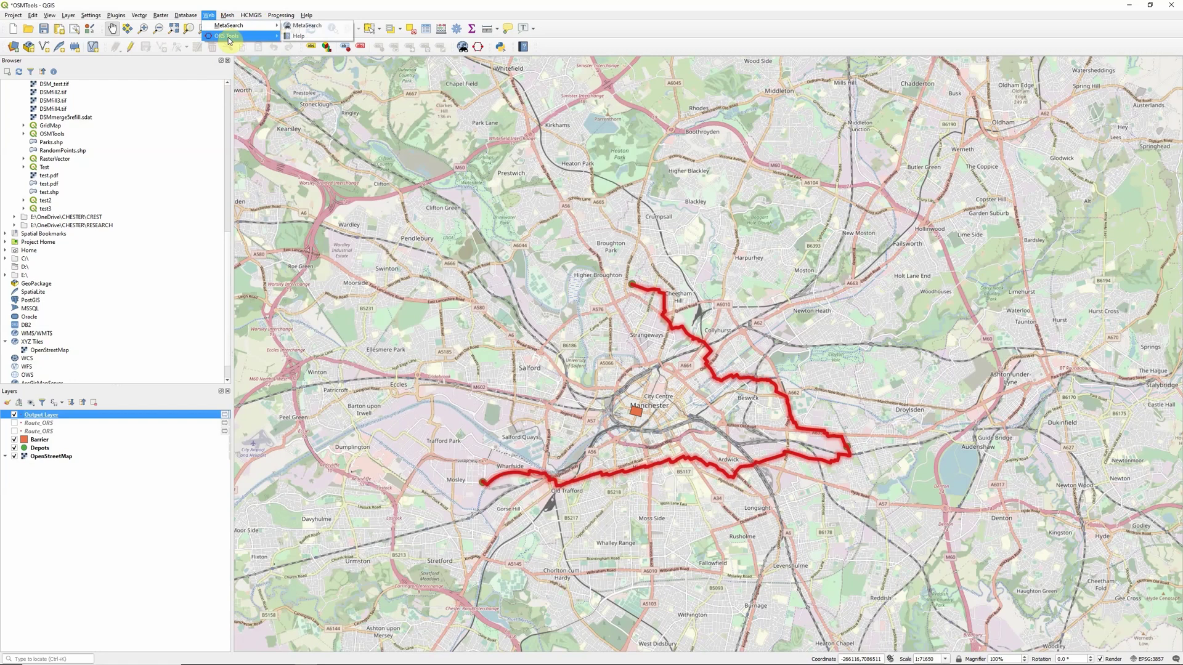
mouse_move(228, 37)
left_click(304, 35)
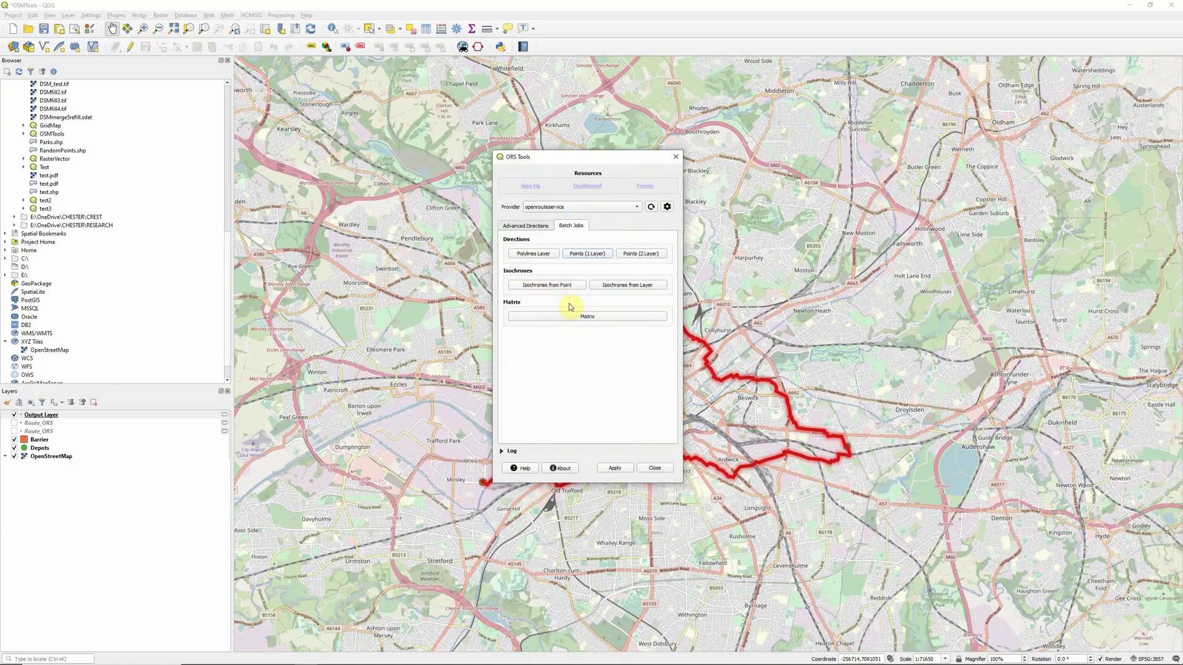
left_click(621, 289)
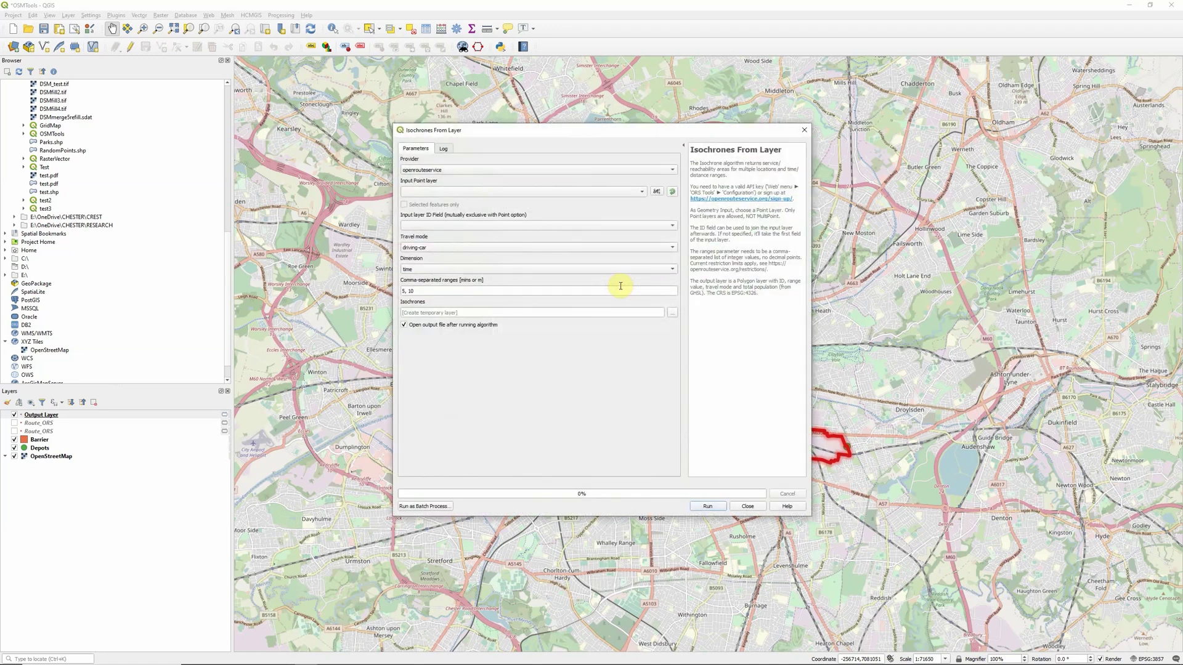
left_click(448, 191)
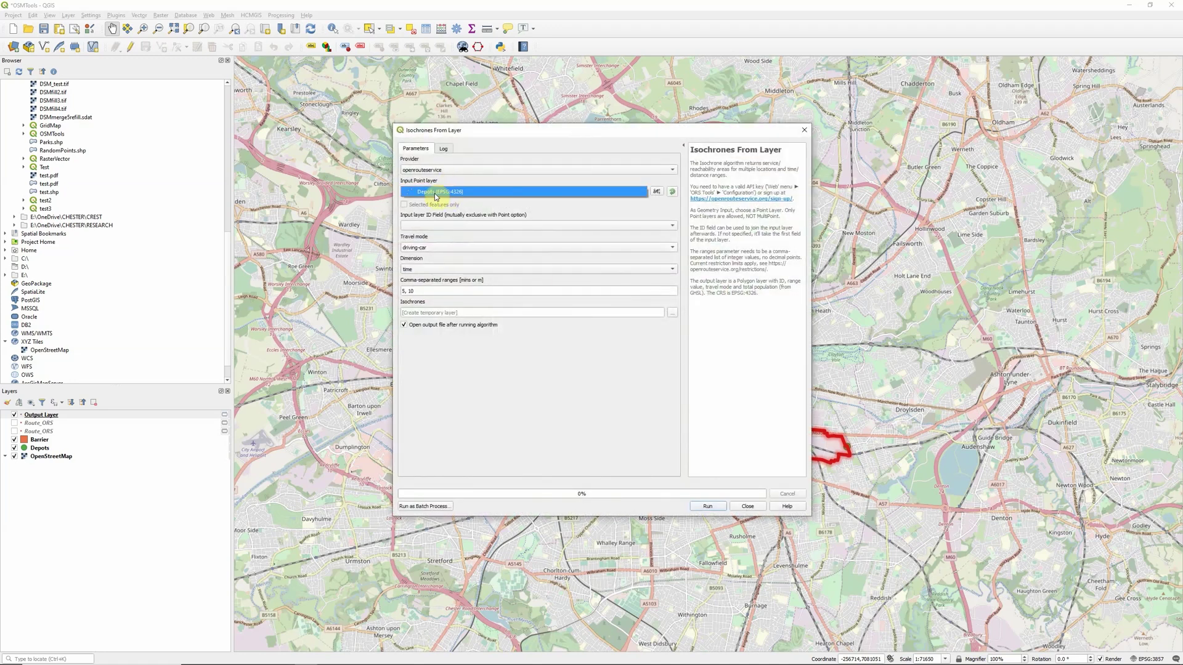
left_click(436, 194)
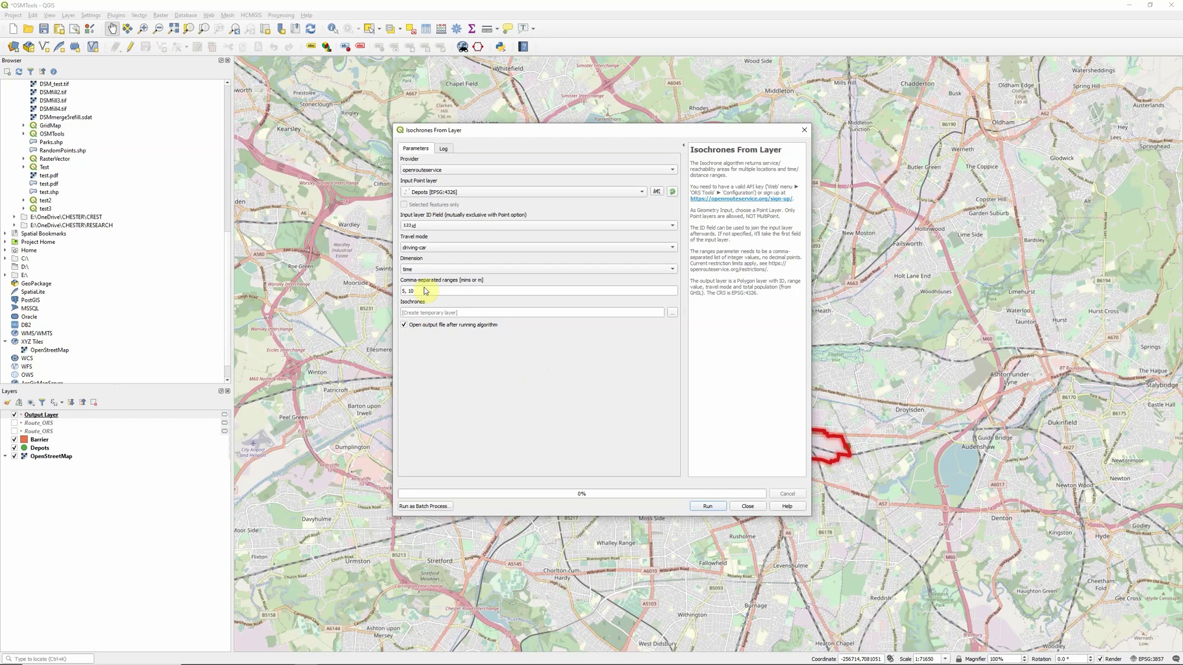
- Set the isochrones' travel mode to cycling-road, the dimension to time and the ranges to 5, 10, 15 minutes
left_click(424, 249)
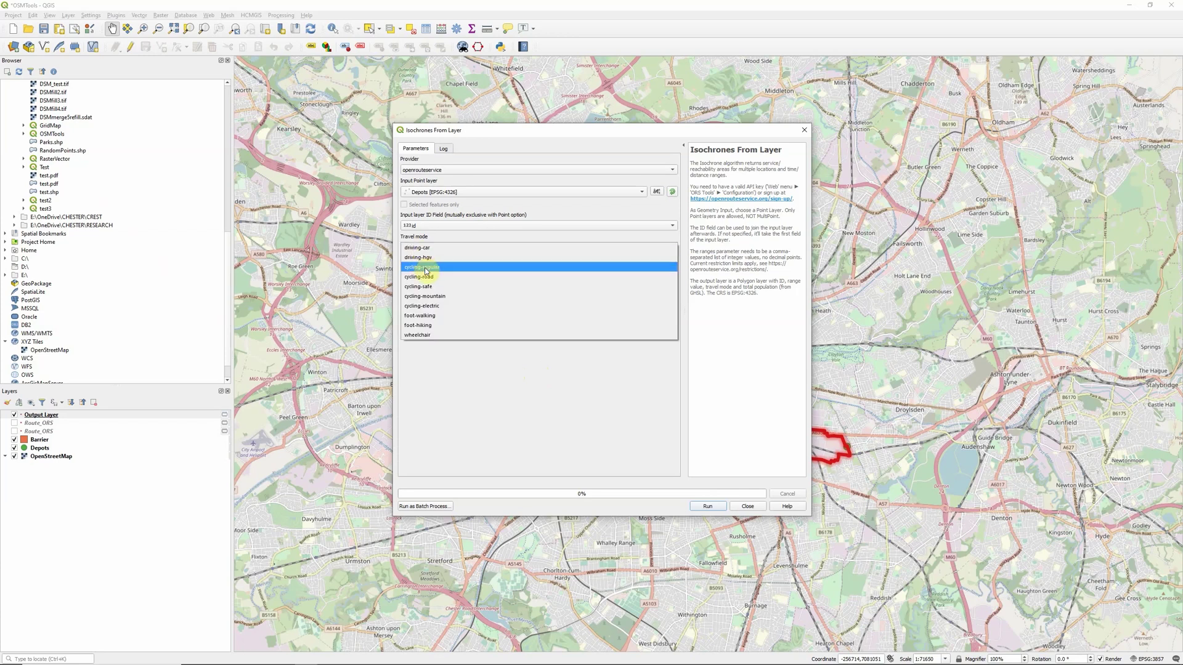
left_click(427, 277)
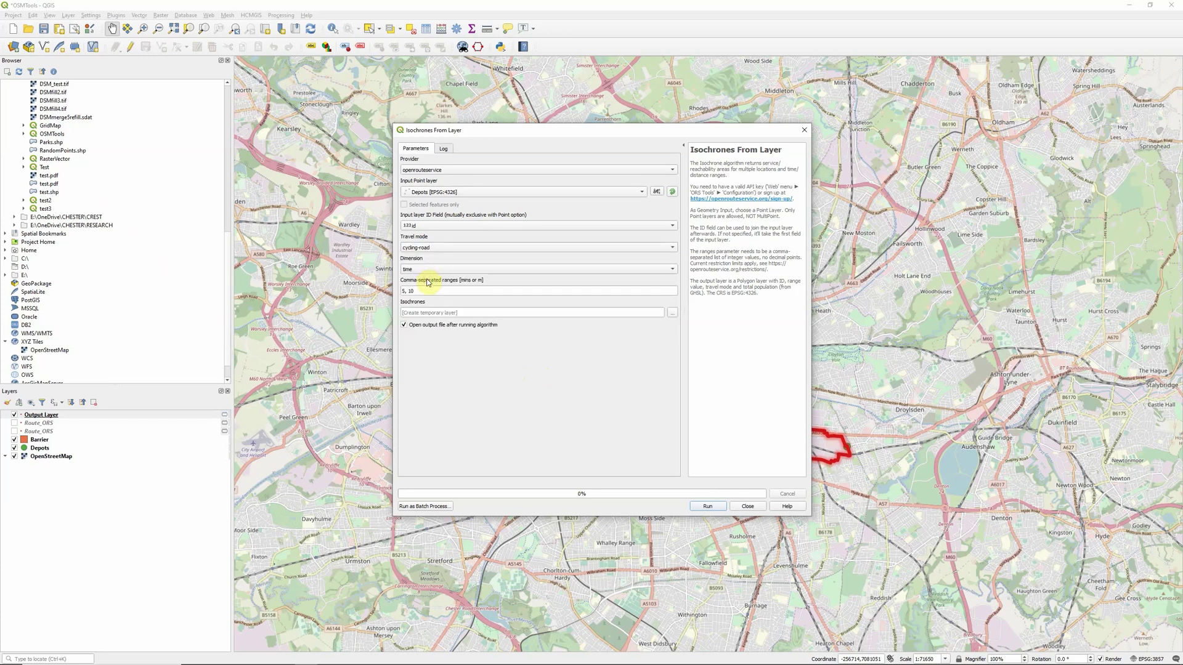
left_click(419, 271)
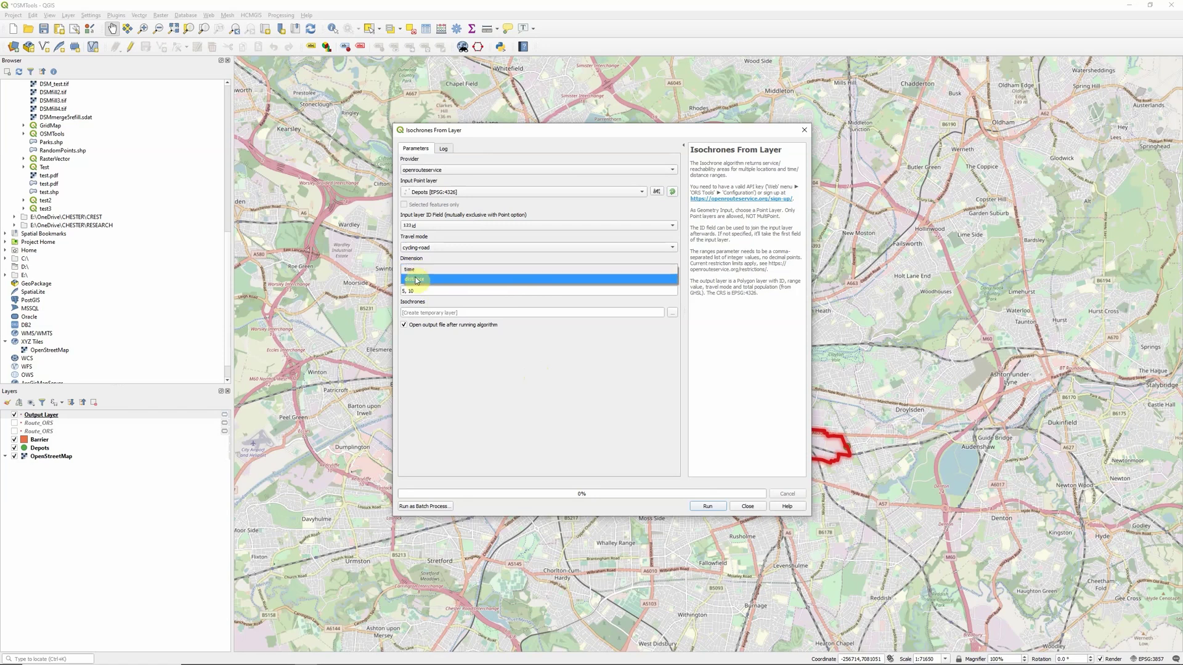
left_click(411, 269)
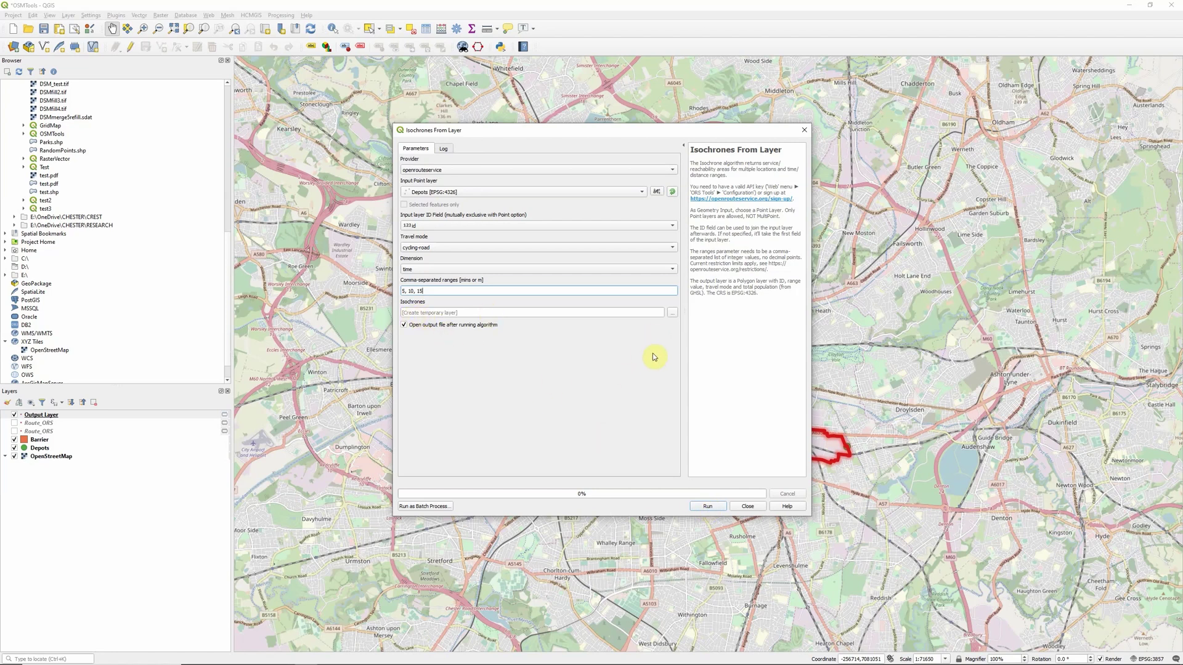
- Calculate the depot isochrones into a temporary layer and close ORS Tools
left_click(713, 507)
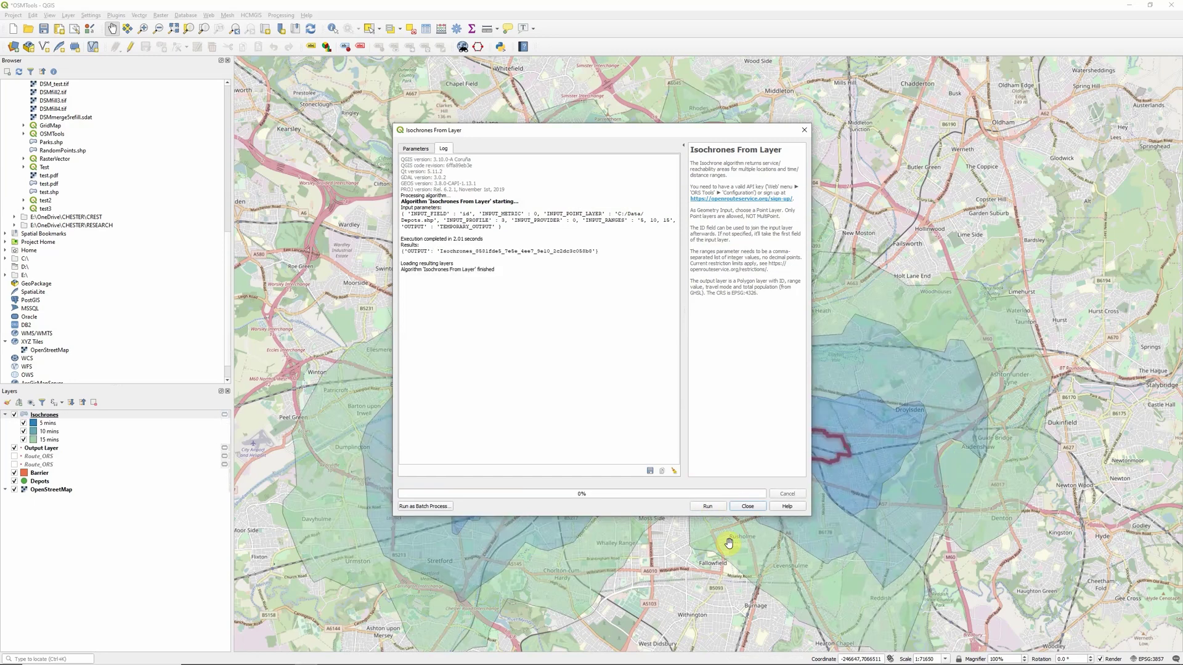
left_click(748, 505)
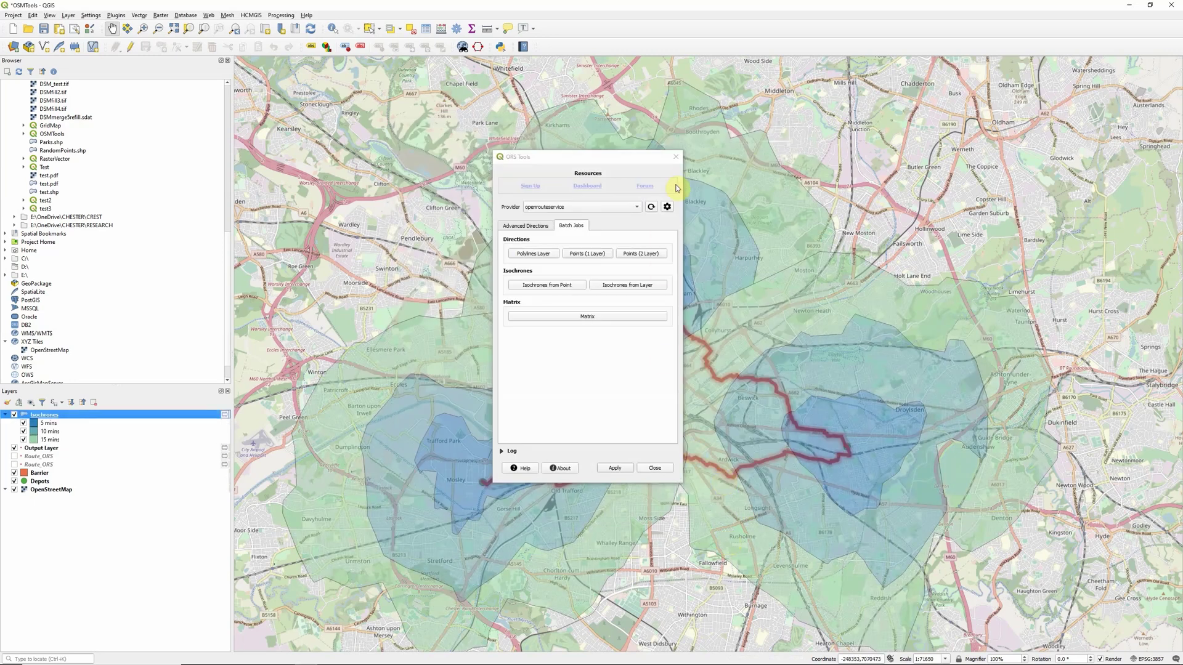
left_click(678, 162)
left_click_drag(674, 401, 597, 350)
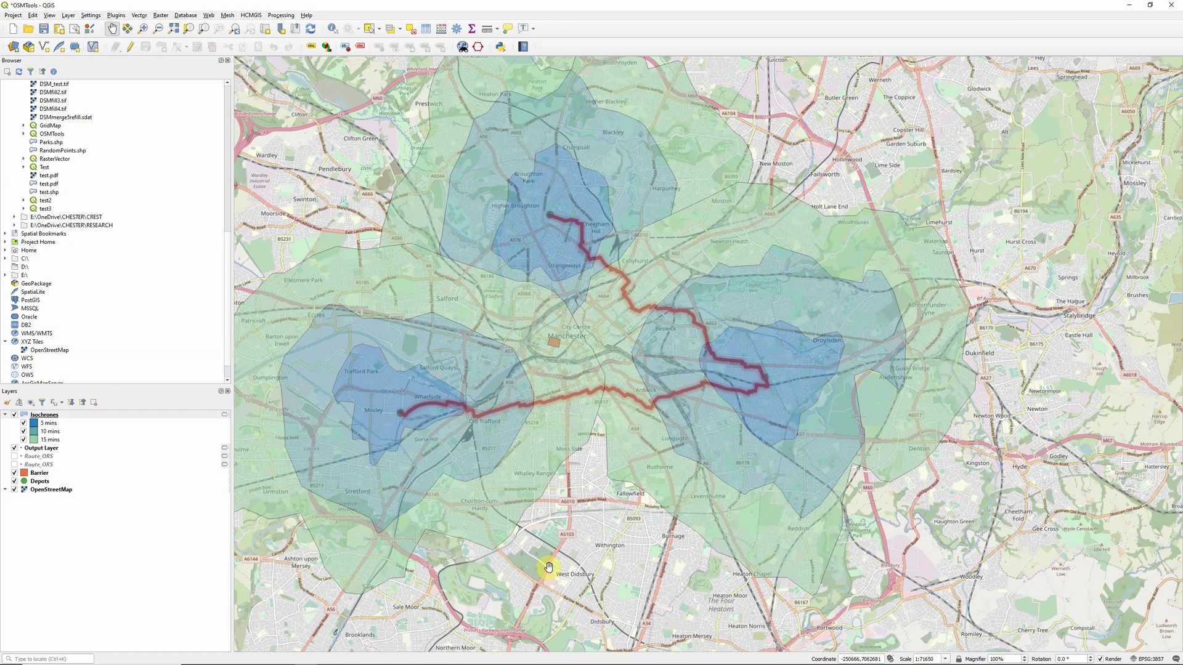
- Set up the ORS Tools matrix batch job with Depots as both the start and end point layers
left_click(208, 15)
mouse_move(228, 38)
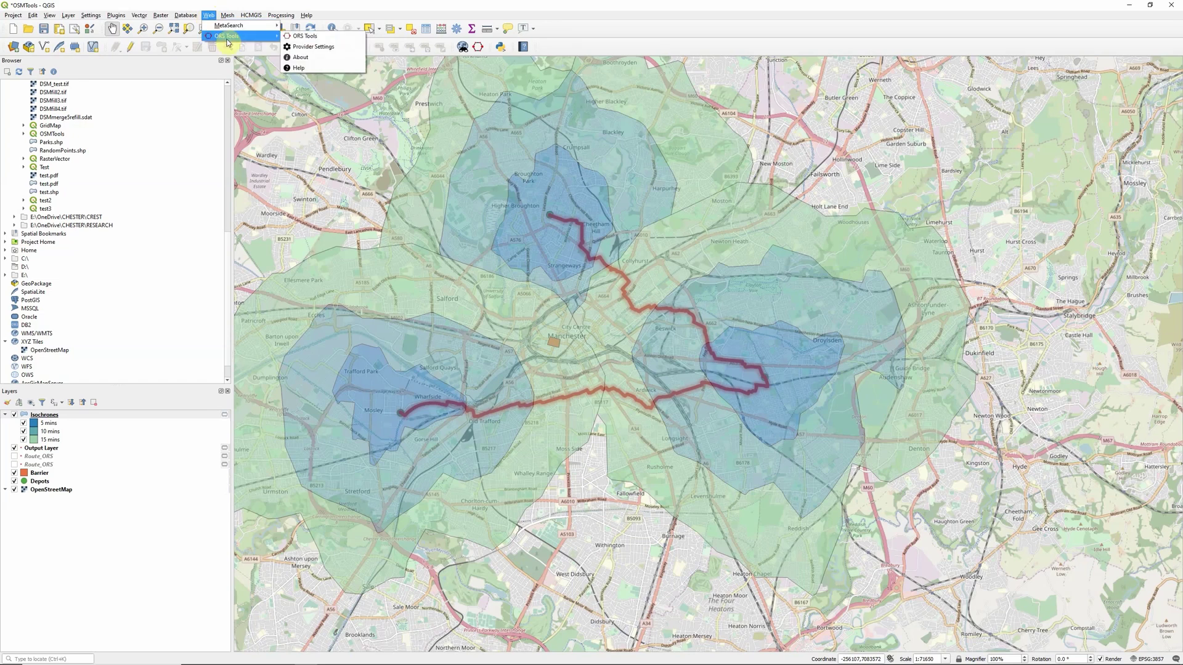
left_click(305, 37)
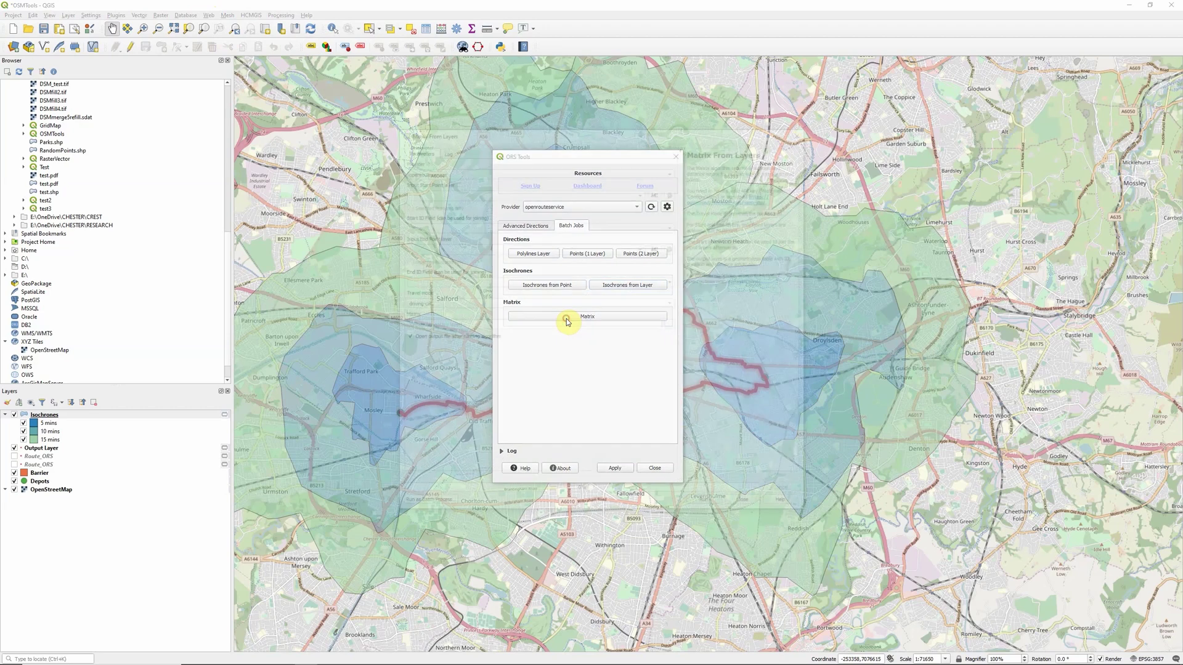
left_click(568, 318)
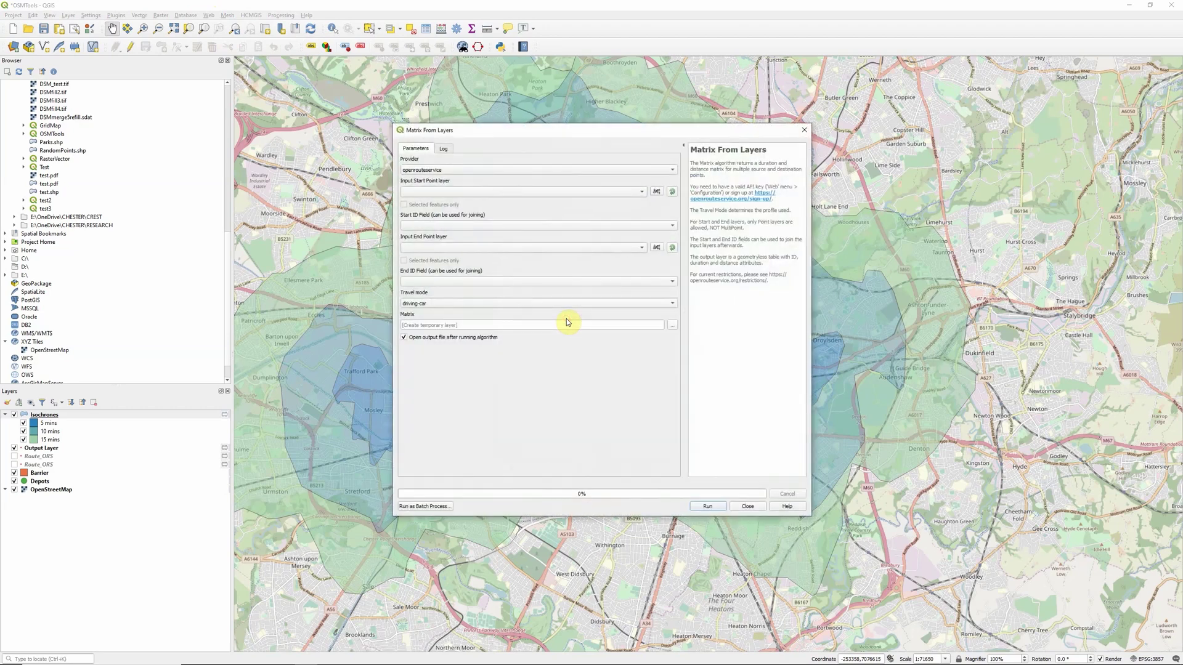
left_click(447, 196)
left_click(444, 197)
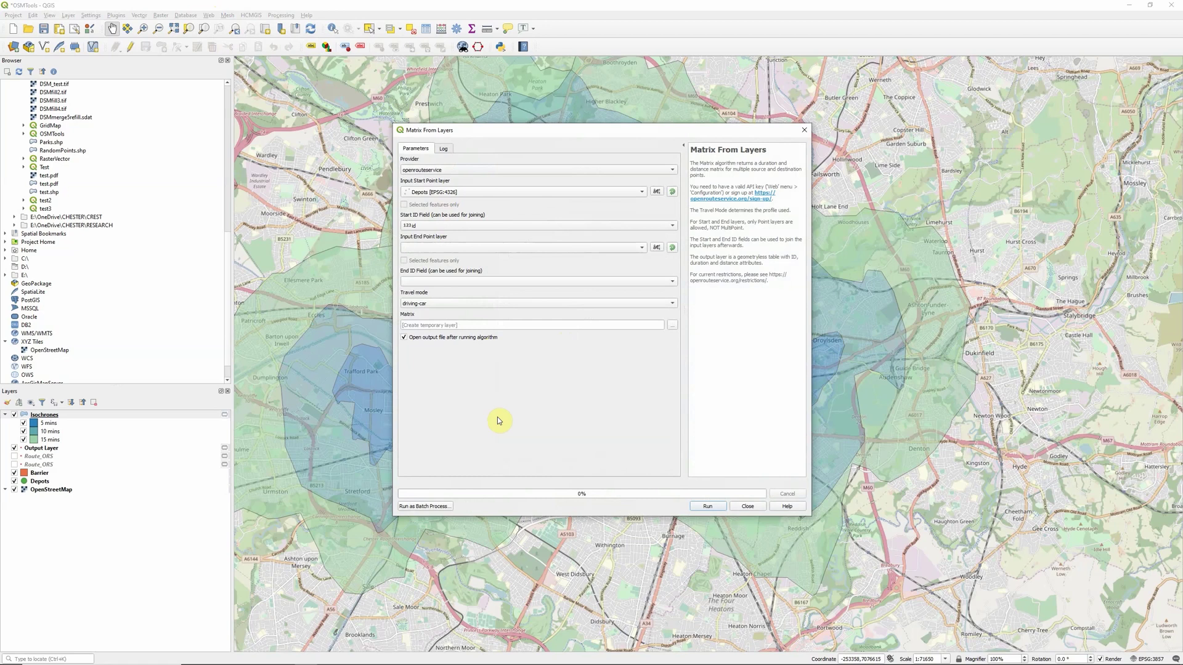
left_click(430, 248)
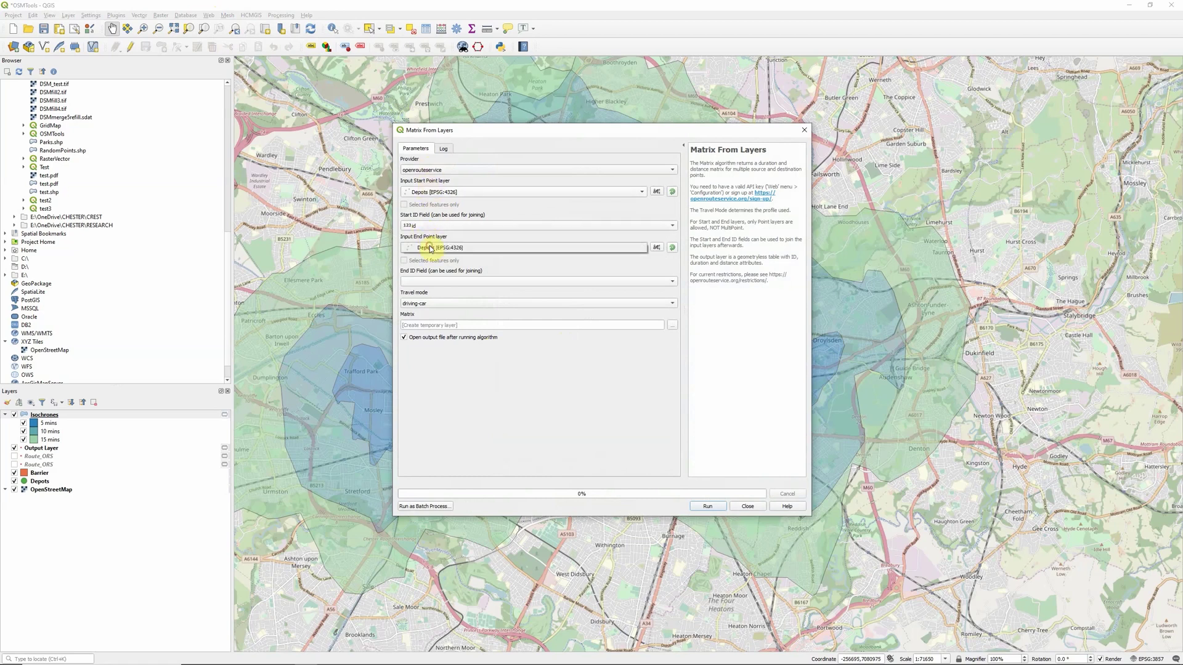
left_click(430, 249)
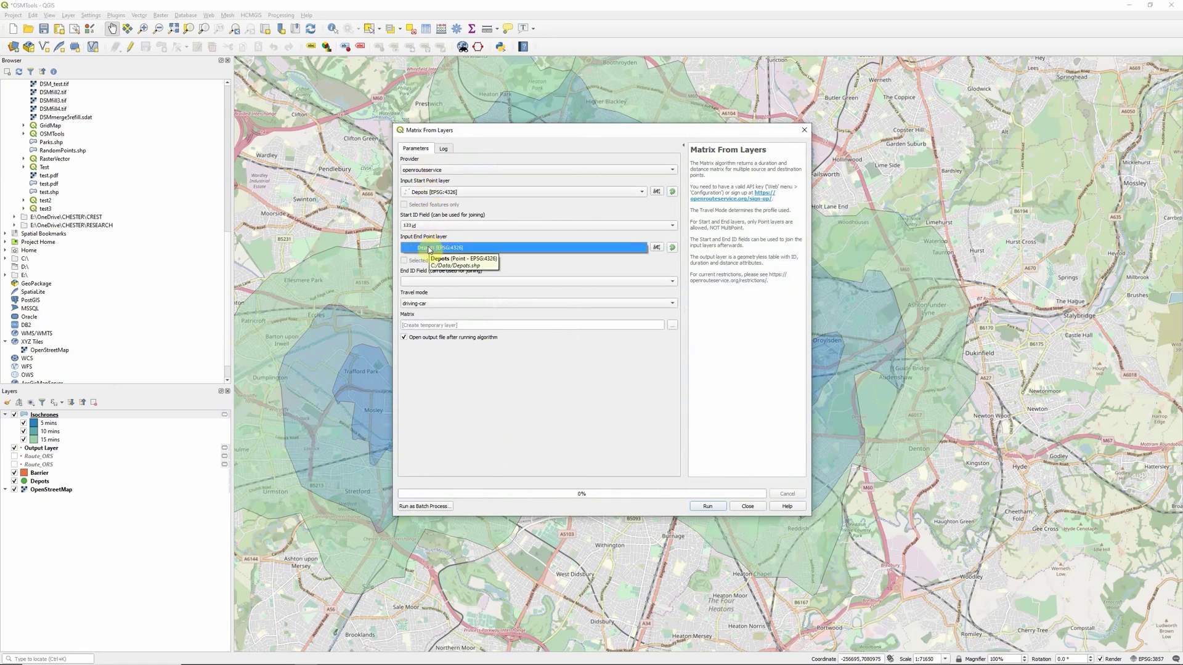
left_click(429, 249)
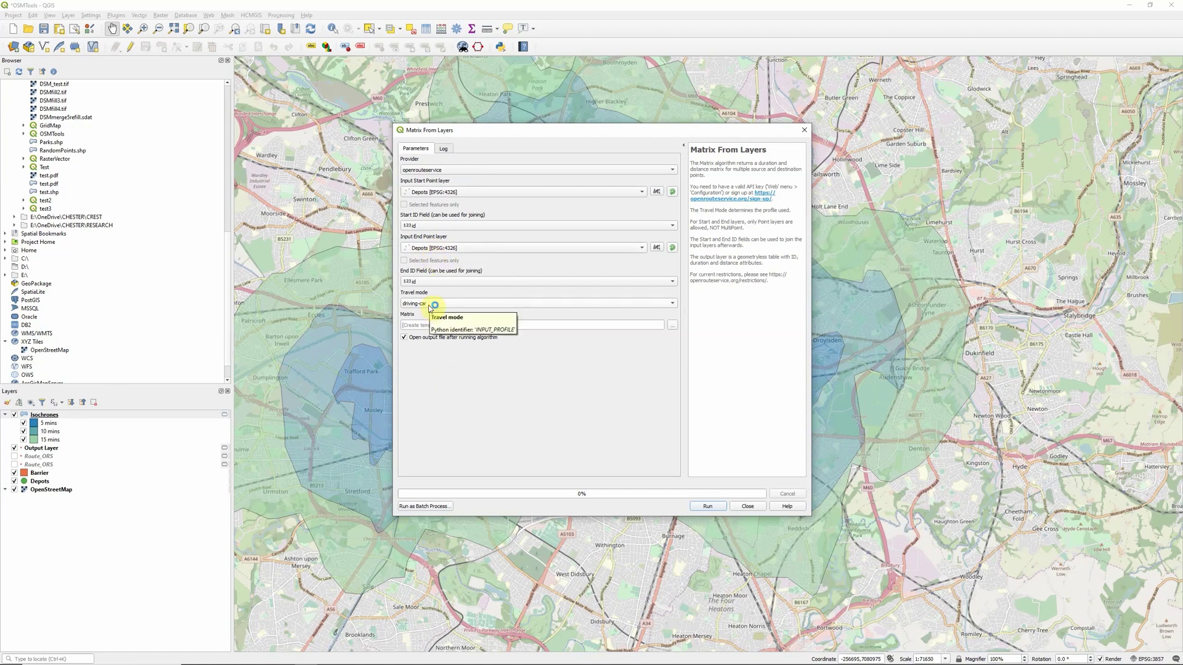
- Calculate the driving-car matrix between the depots into a temporary layer and close ORS Tools
left_click(716, 507)
left_click(748, 506)
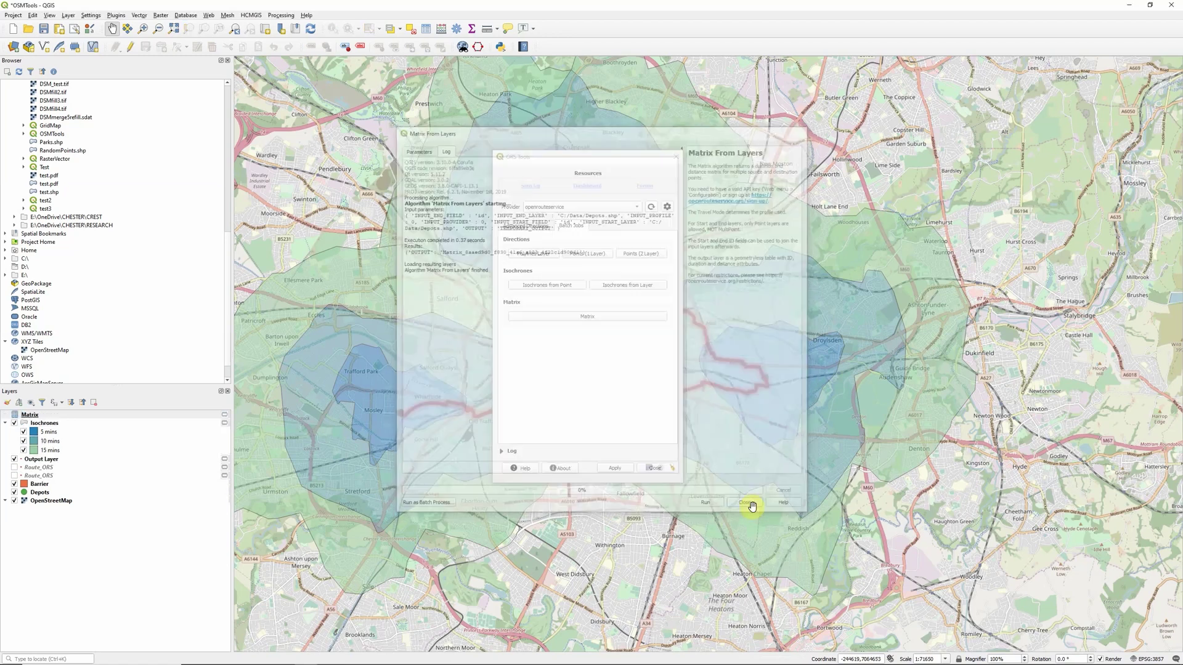
left_click(676, 156)
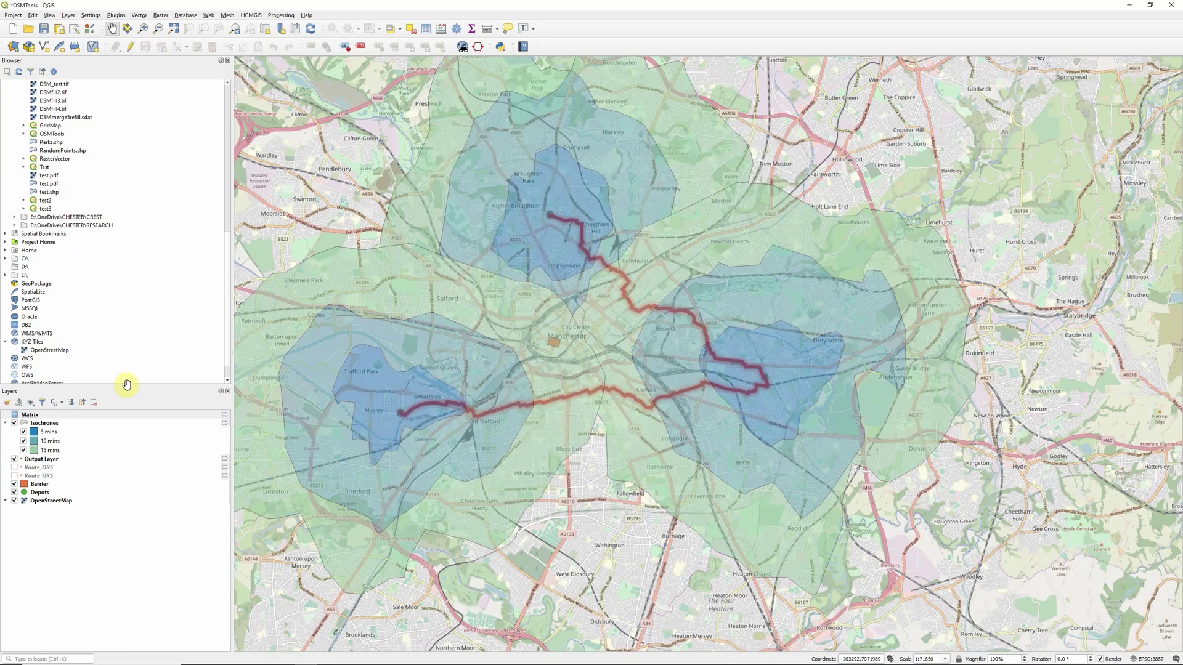
- Examine the durations and distances between depots in the Matrix layer's attribute table, then close it
right_click(27, 418)
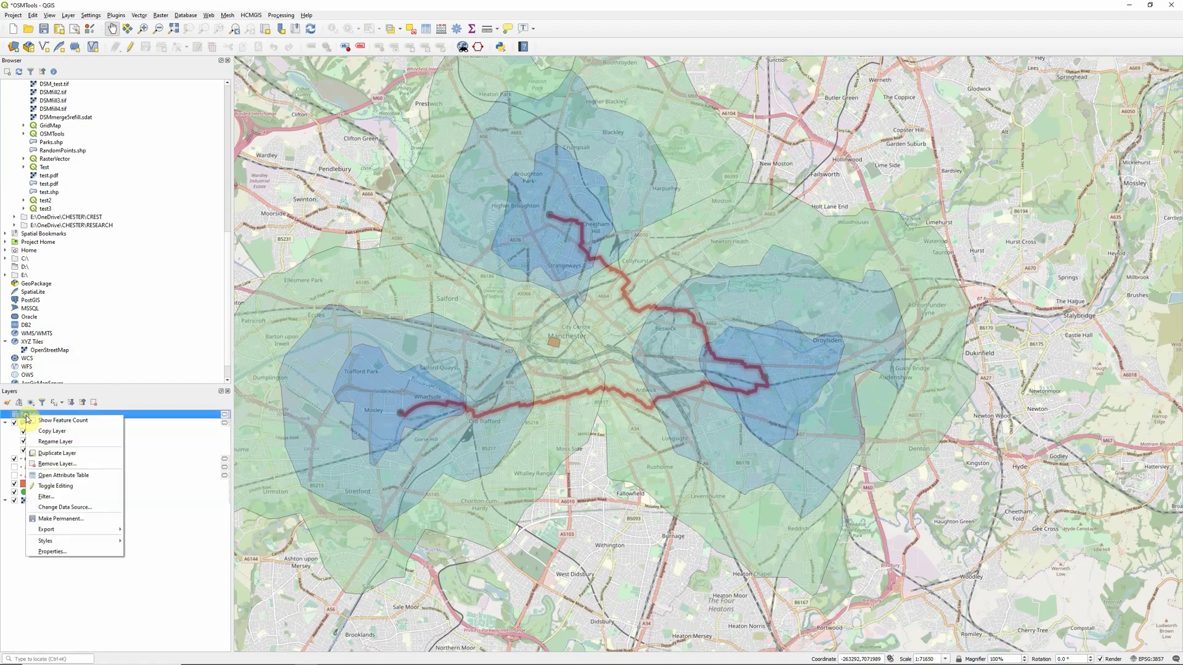
left_click(62, 475)
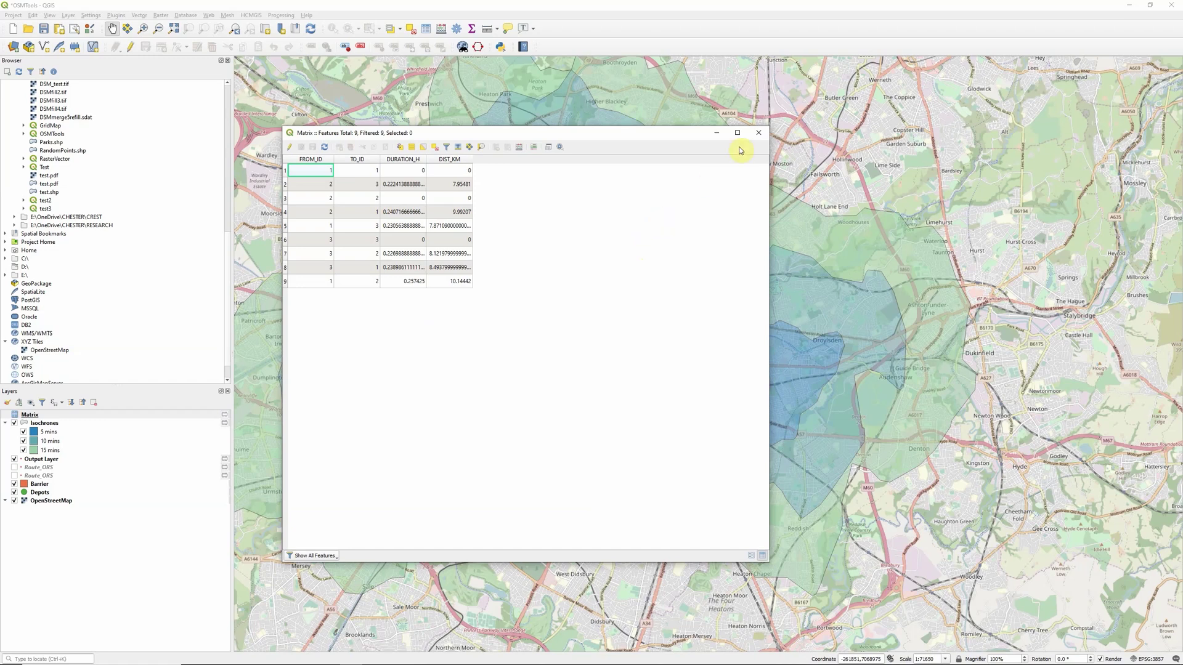
left_click(758, 132)
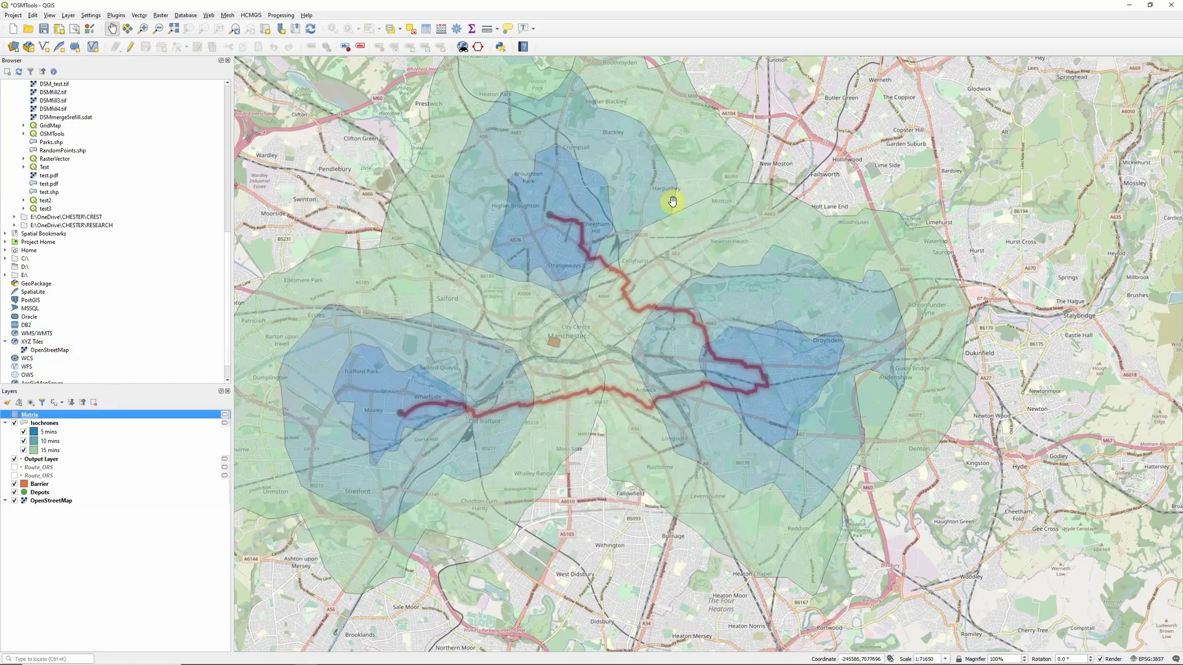